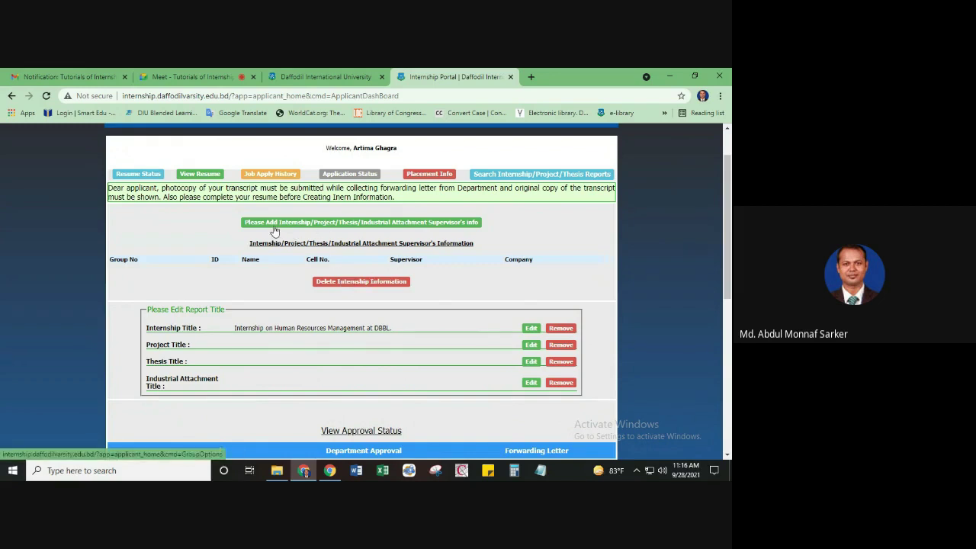
# Start adding supervisor info, answer NO to 'Are you in a group?', and submit
pyautogui.click(324, 226)
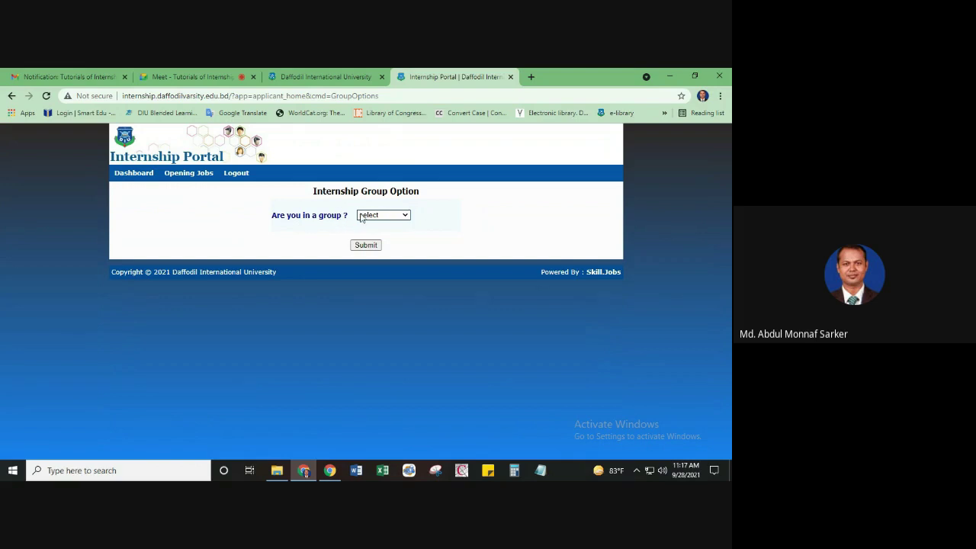
pyautogui.click(406, 217)
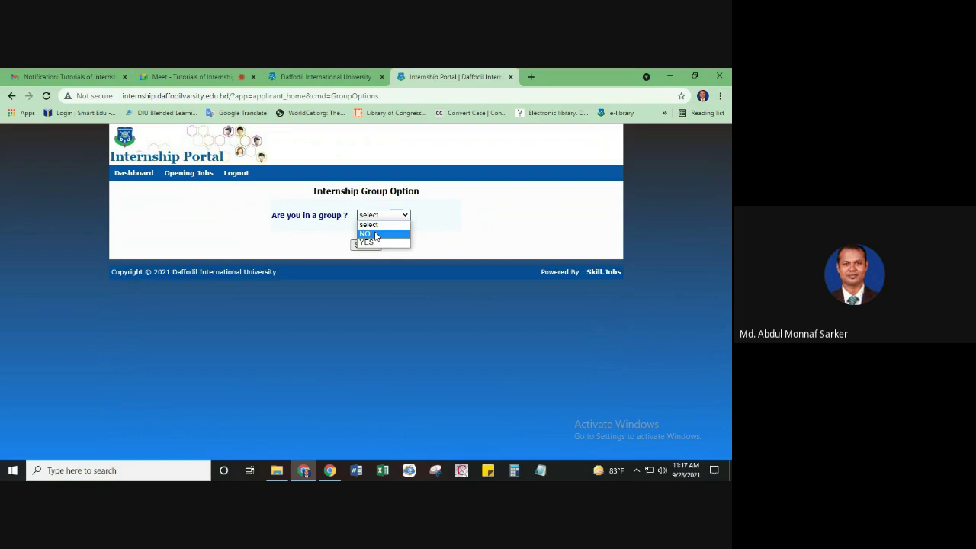
pyautogui.click(374, 236)
pyautogui.click(366, 245)
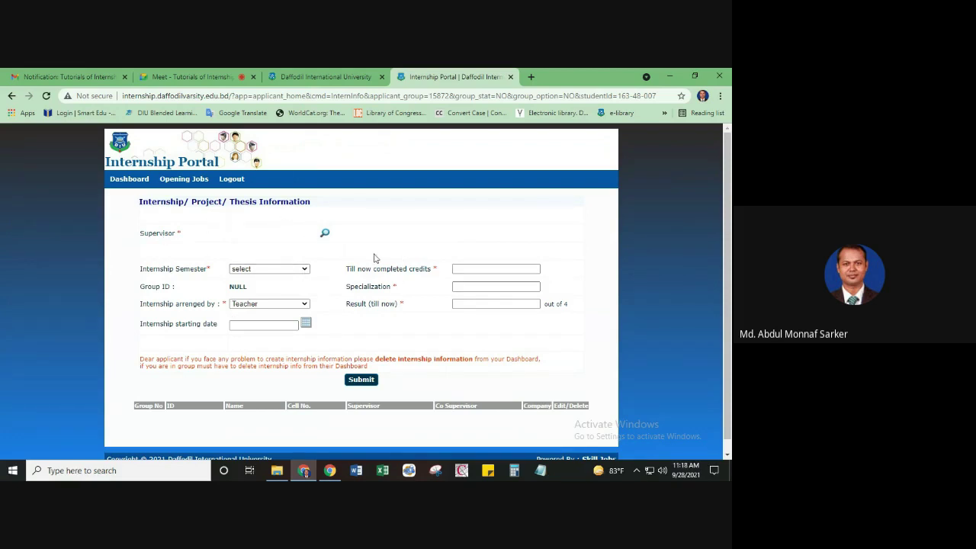
# Search the supervisor list by name, clear the search, and pick the faculty member from the full staff list
pyautogui.scroll(-1, 402, 259)
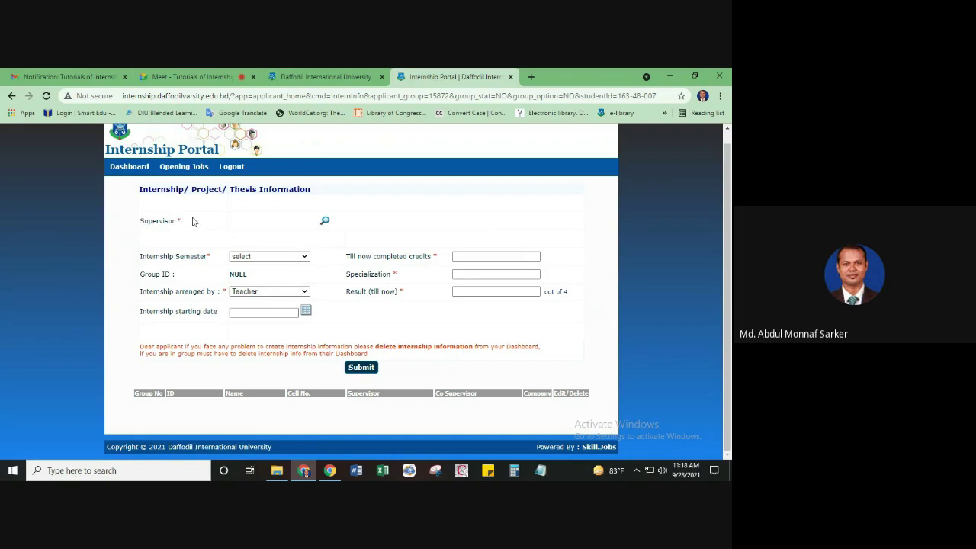
pyautogui.click(326, 223)
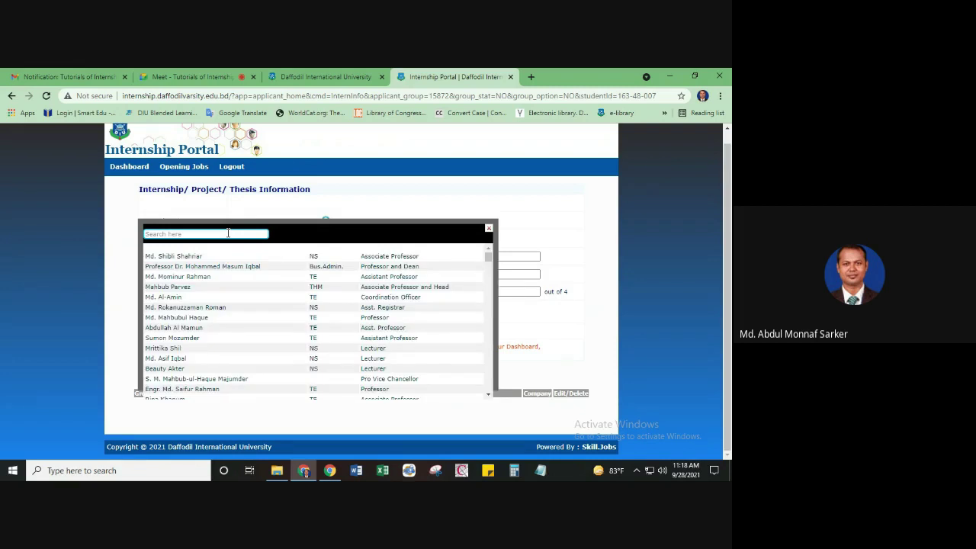
pyautogui.click(214, 233)
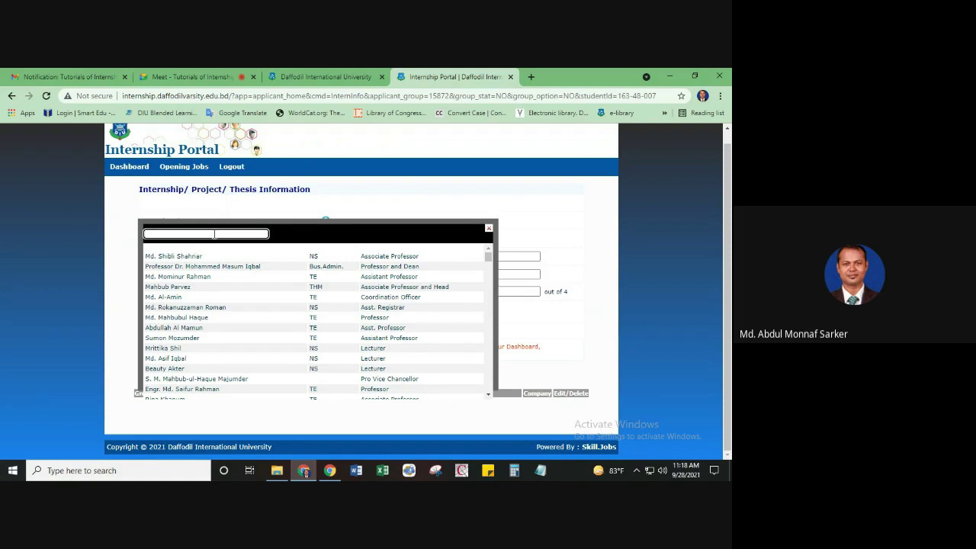
pyautogui.write('Masum')
pyautogui.hotkey('ctrl', 'a')
pyautogui.click(215, 234)
pyautogui.hotkey('ctrl', 'a')
pyautogui.press('BackSpace')
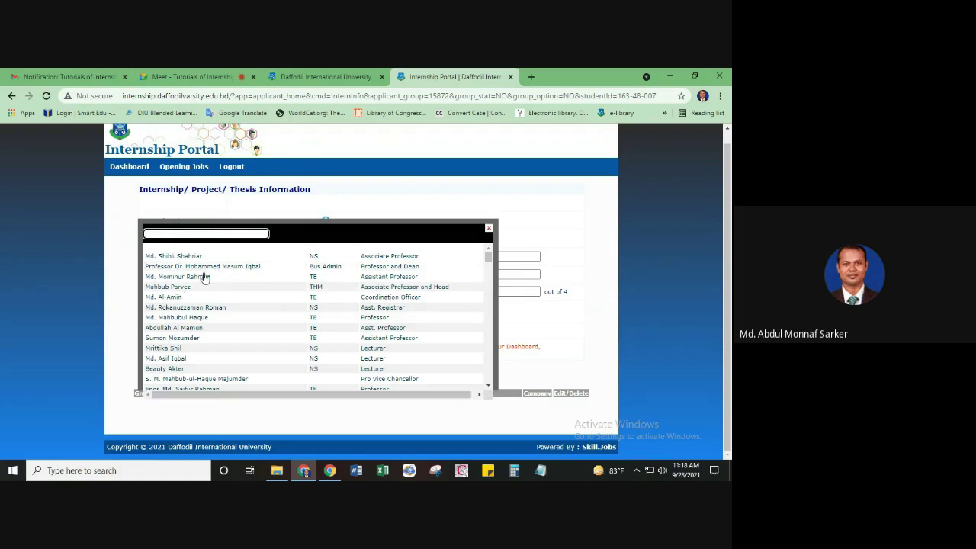
pyautogui.scroll(-1, 214, 298)
pyautogui.scroll(-6, 213, 298)
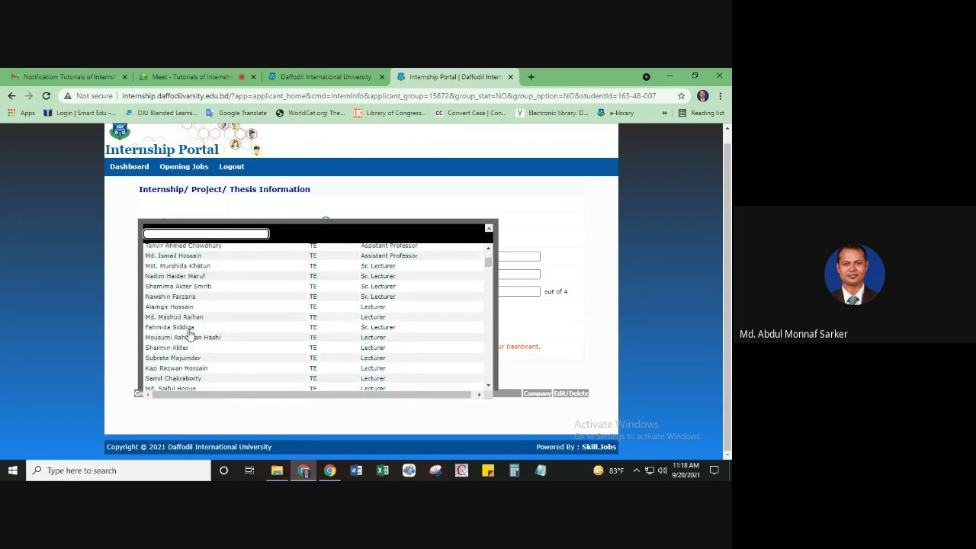
pyautogui.scroll(8, 190, 336)
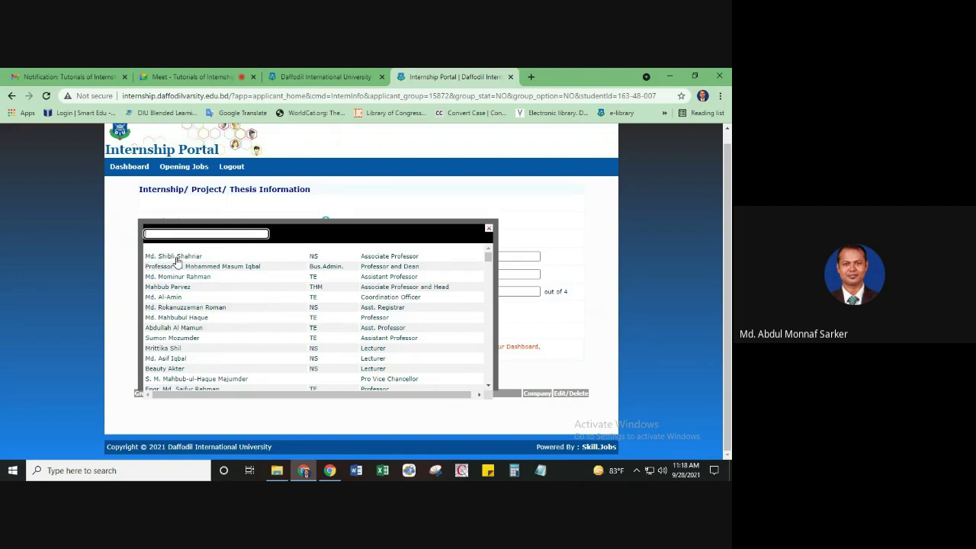
pyautogui.click(171, 258)
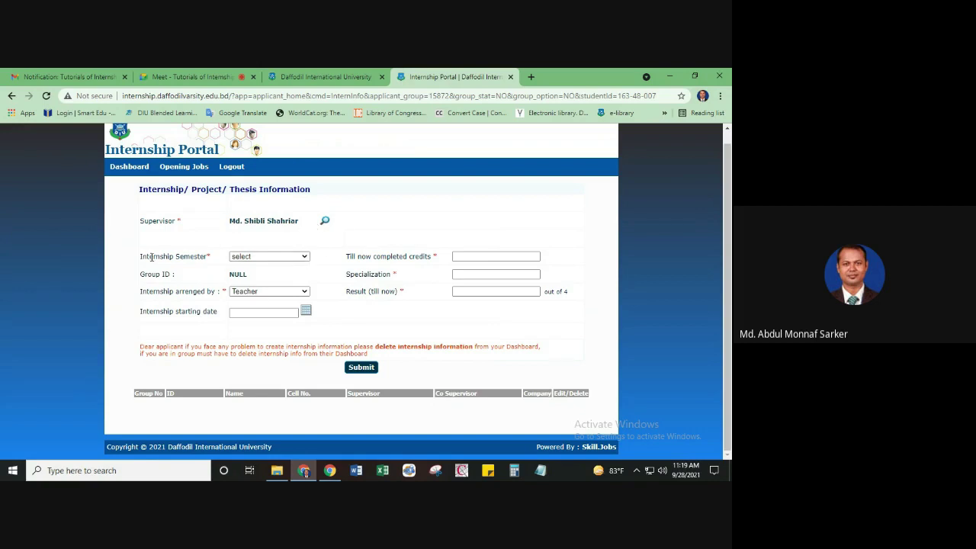
# Set the internship semester to Spring 2021 and the starting date to 02-01-2021
pyautogui.click(305, 258)
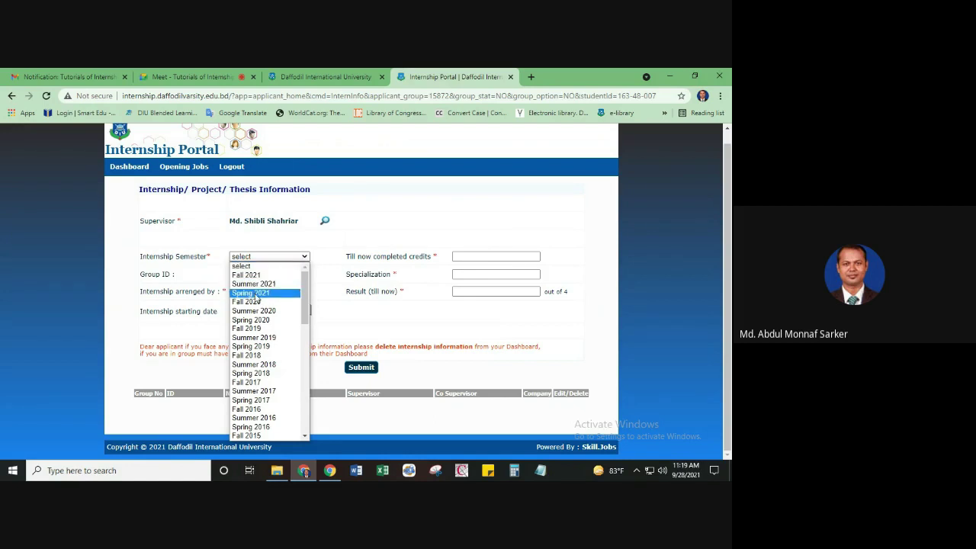
pyautogui.click(257, 295)
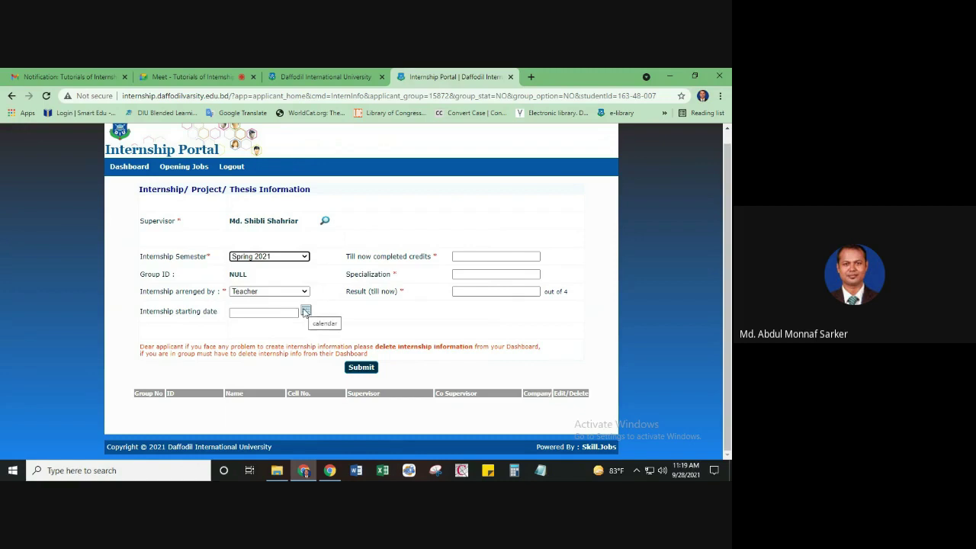
pyautogui.click(305, 311)
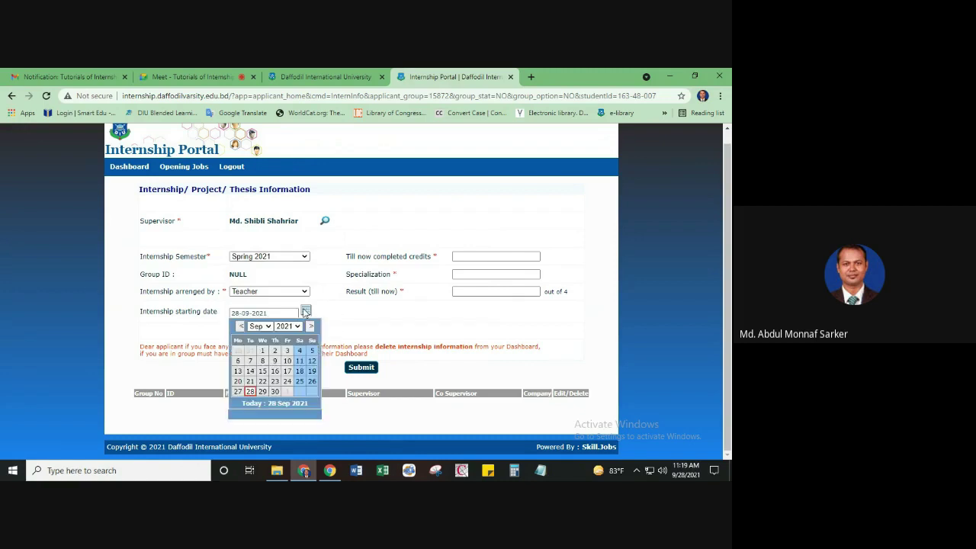
pyautogui.click(269, 327)
pyautogui.click(263, 337)
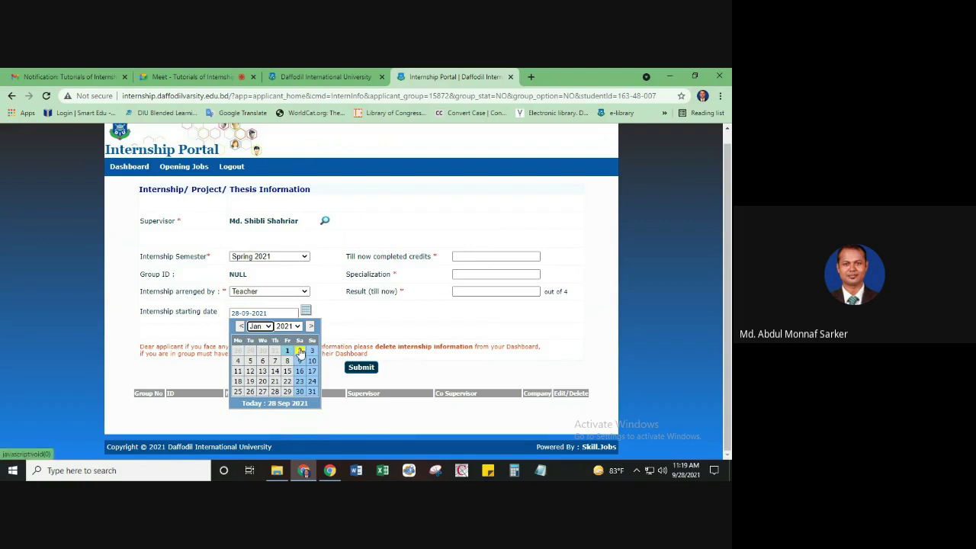
pyautogui.click(300, 350)
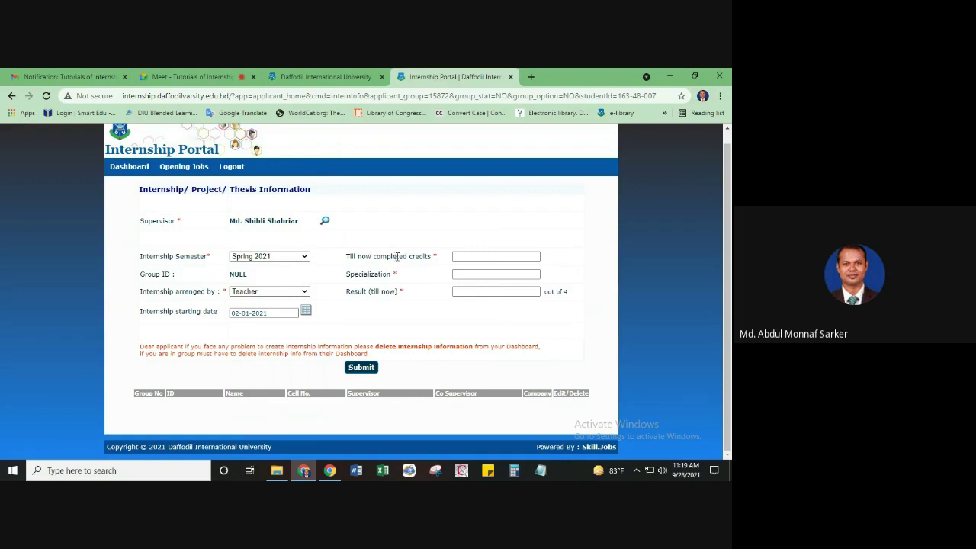
# Enter 36 completed credits, specialization 'PGD in ISLM' and result 3.50
pyautogui.click(471, 257)
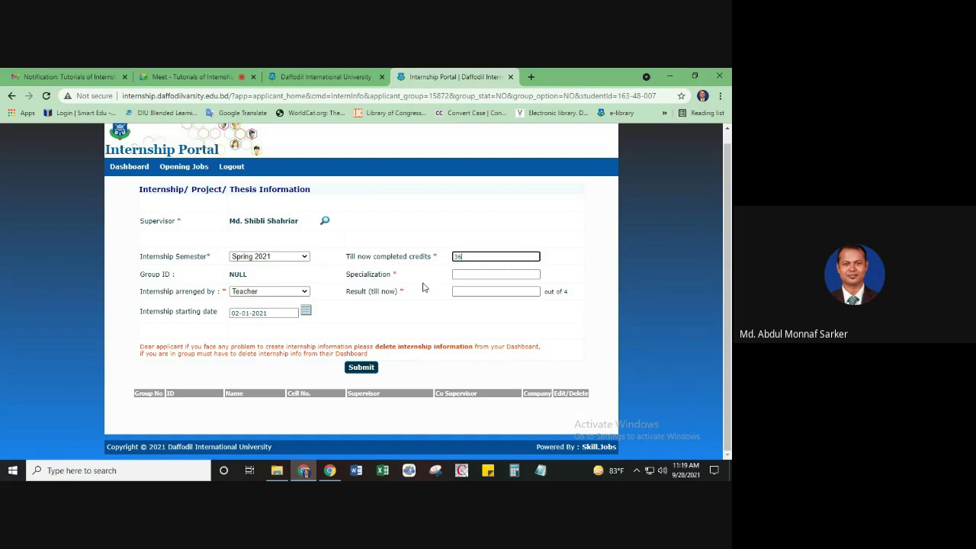
pyautogui.click(469, 276)
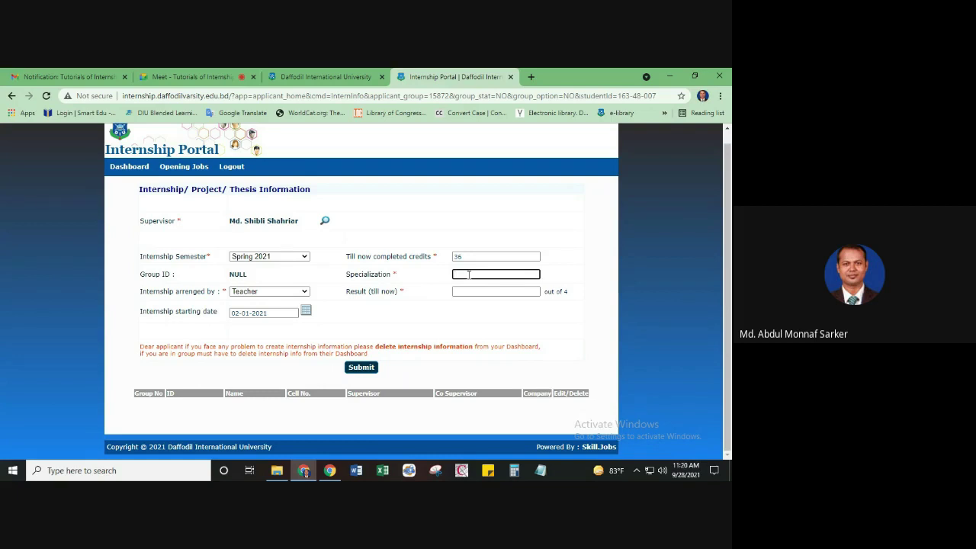
pyautogui.write('PGD in ISLM')
pyautogui.click(465, 293)
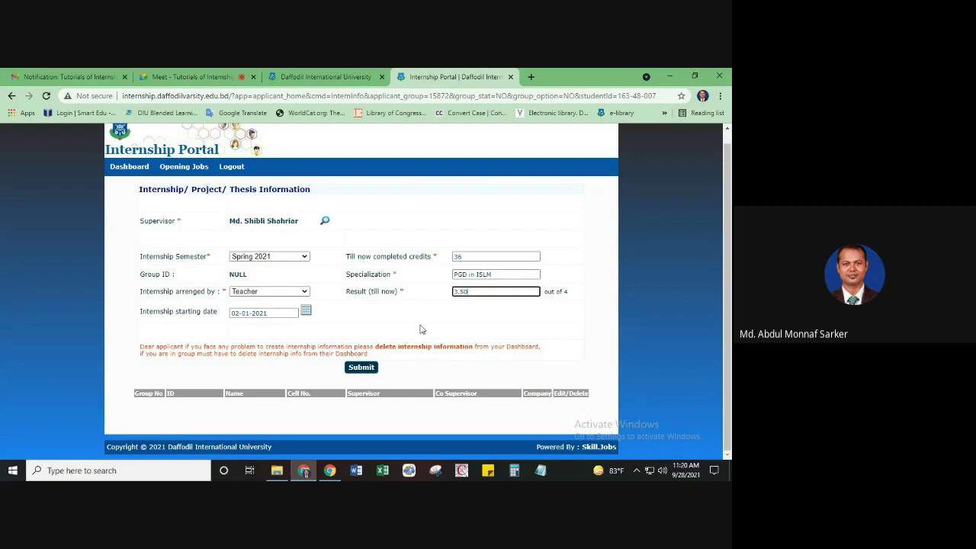
# Submit the internship form and check the new group 15872 row with its supervisor
pyautogui.click(363, 370)
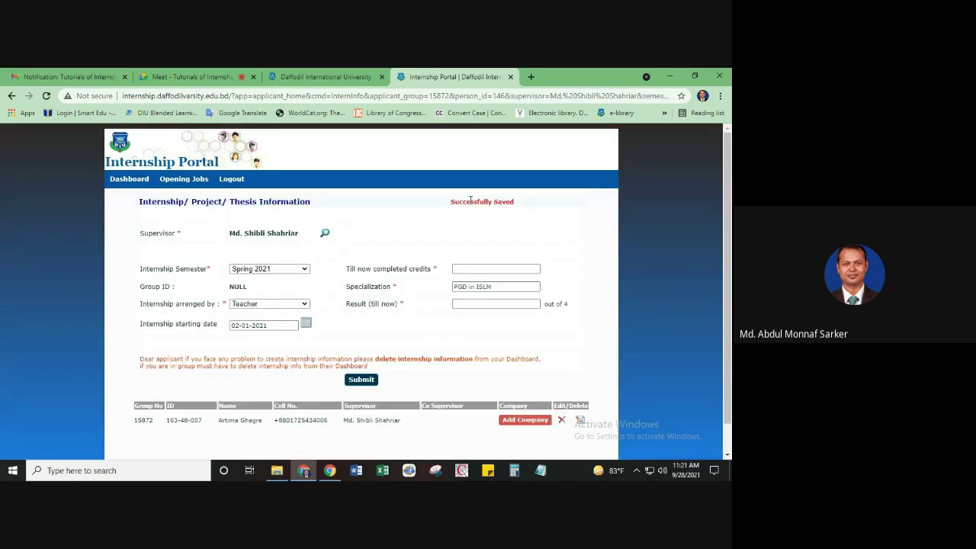
pyautogui.scroll(-1, 437, 314)
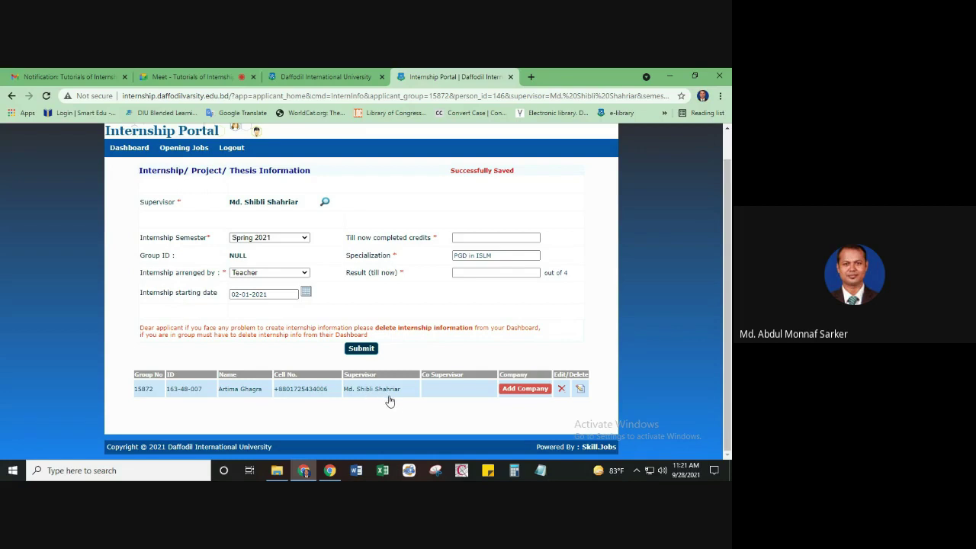
pyautogui.scroll(1, 351, 313)
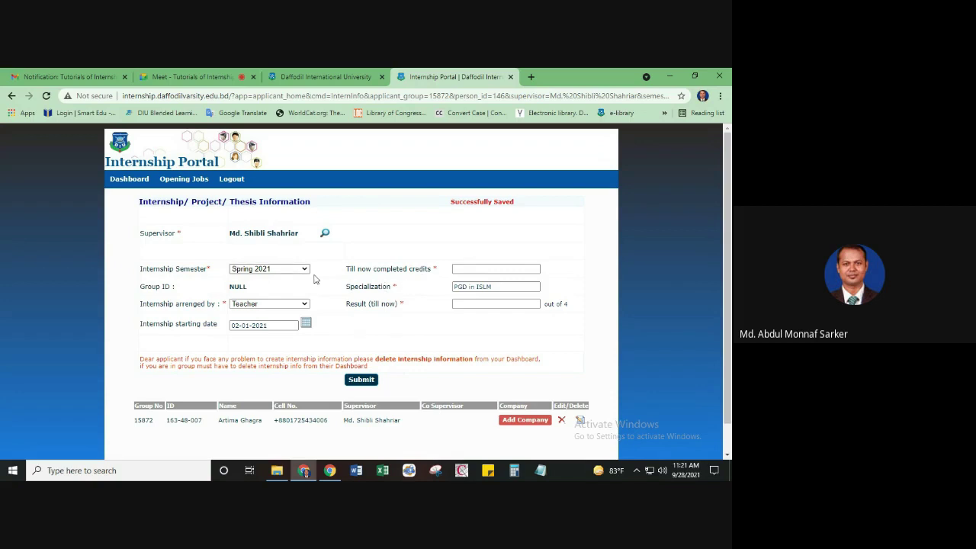
# Return to the Dashboard and delete the saved internship information record
pyautogui.click(128, 179)
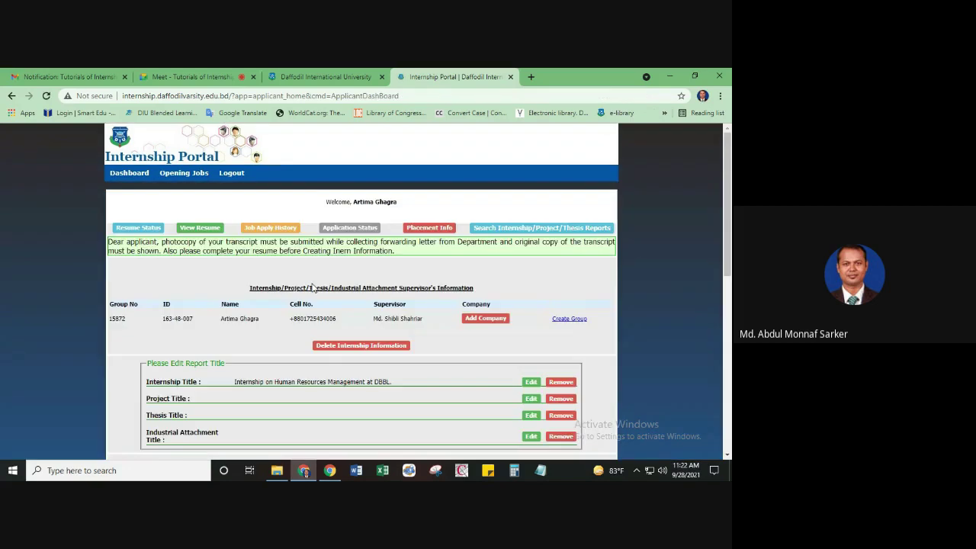
pyautogui.scroll(-3, 387, 278)
pyautogui.scroll(3, 405, 286)
pyautogui.click(361, 349)
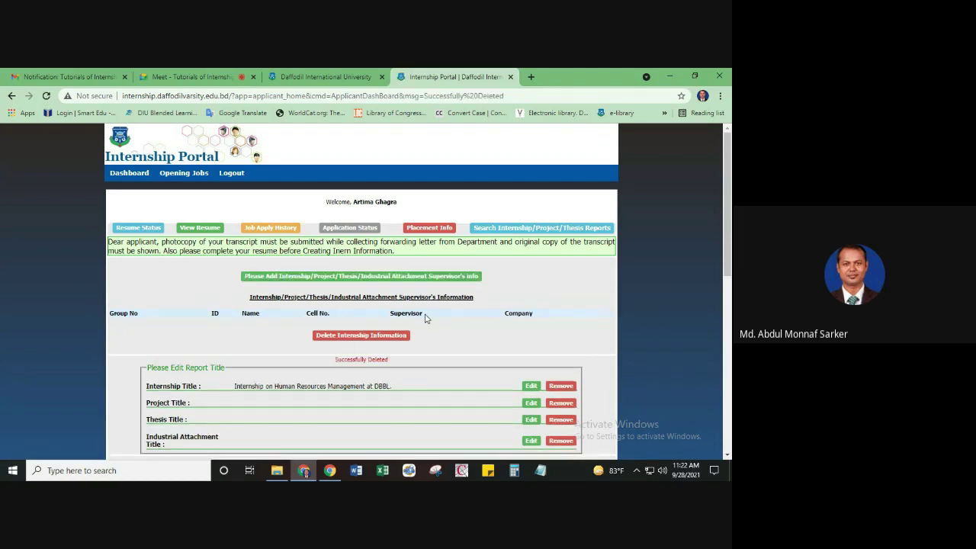
pyautogui.scroll(-3, 427, 318)
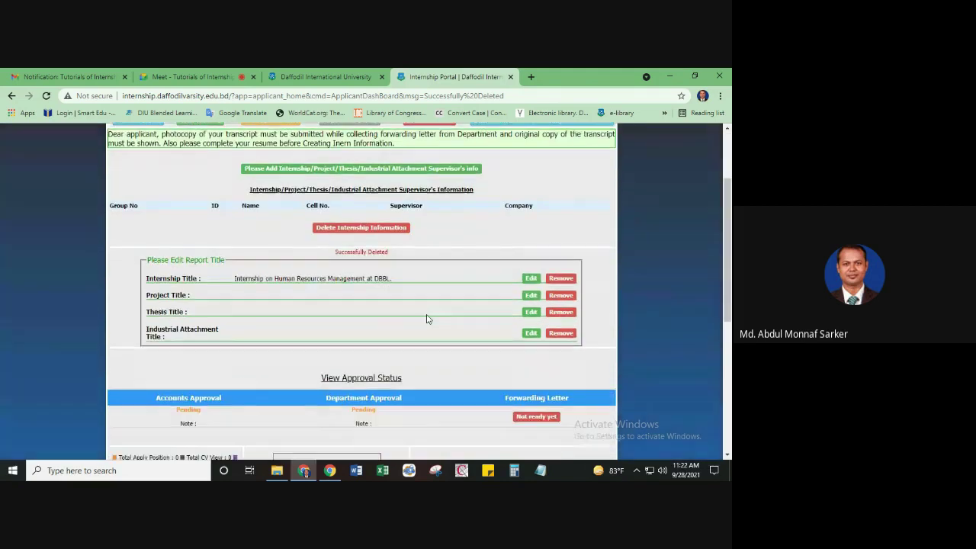
pyautogui.scroll(2, 426, 314)
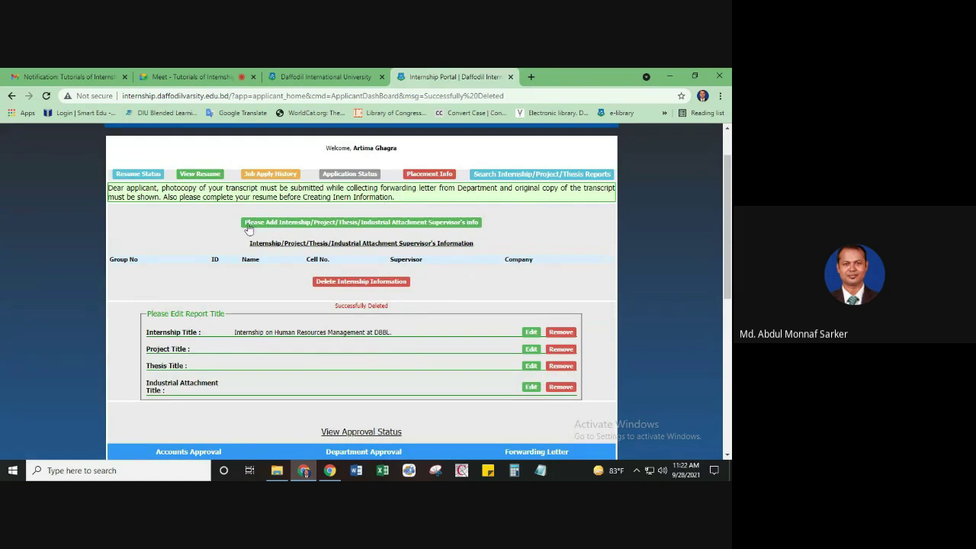
# Start adding supervisor info again, answer YES to 'Are you in a group?', and submit
pyautogui.click(331, 227)
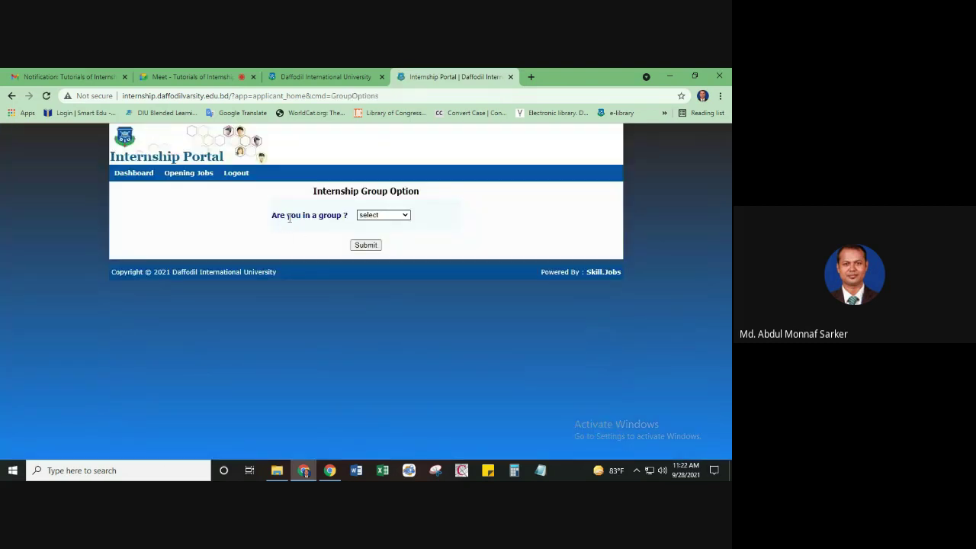
pyautogui.click(409, 216)
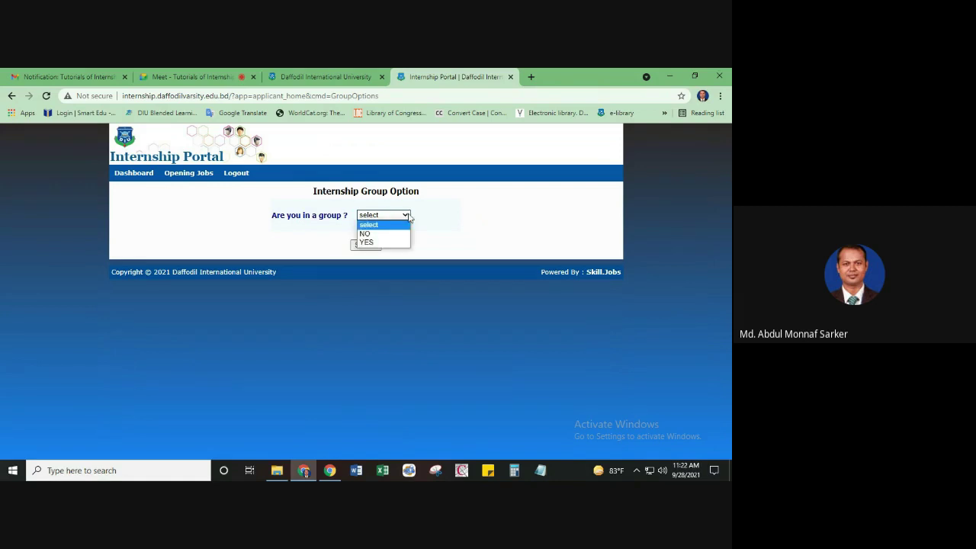
pyautogui.click(374, 242)
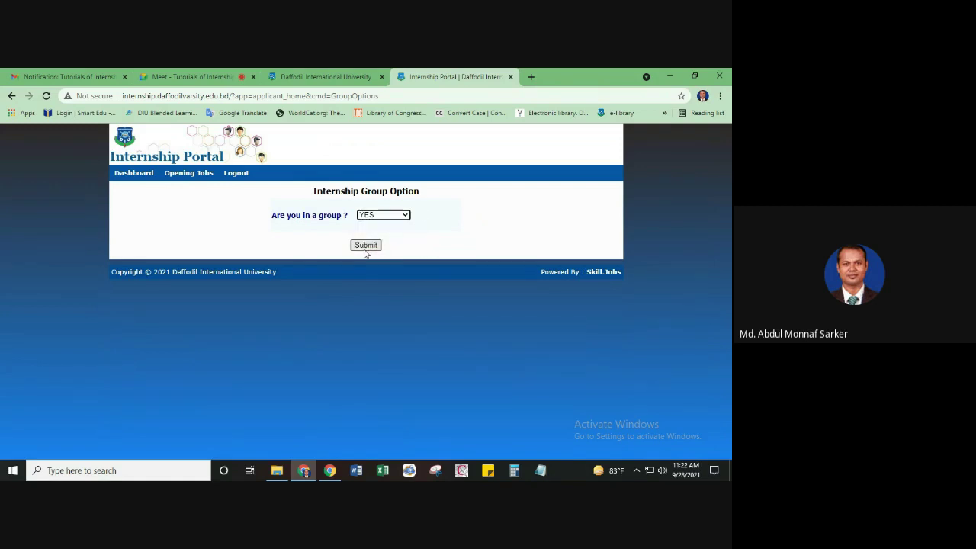
pyautogui.click(366, 245)
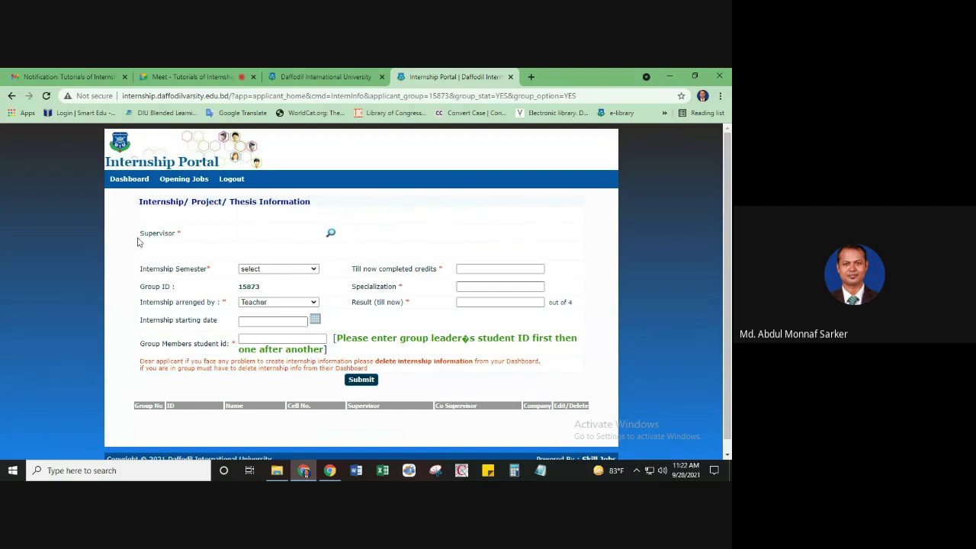
# Choose the first teacher as supervisor, semester Spring 2021 and starting date 02-01-2021
pyautogui.click(330, 232)
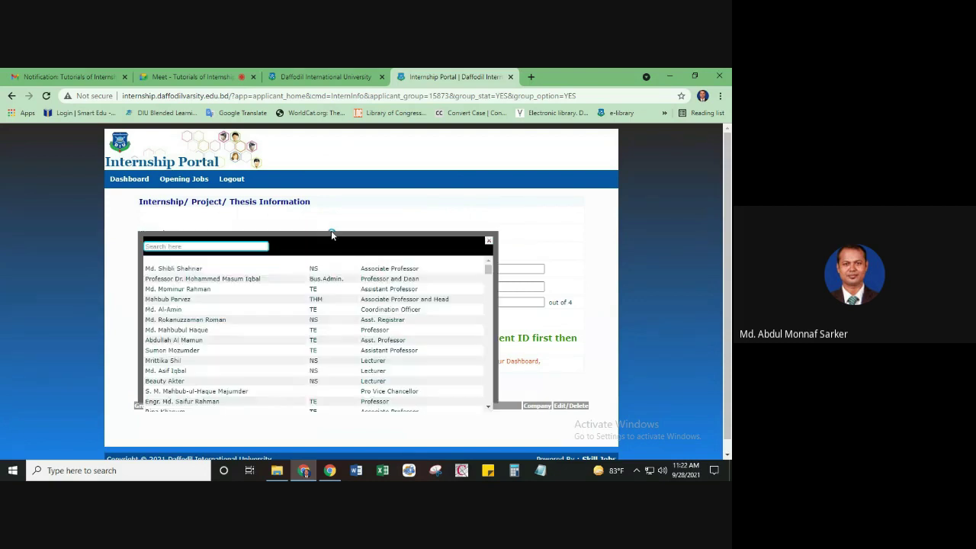
pyautogui.click(176, 271)
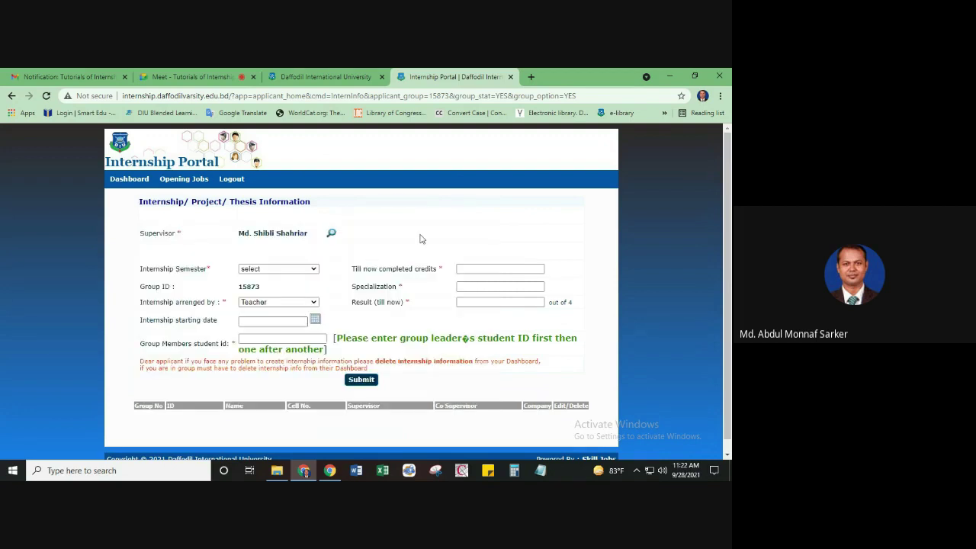
pyautogui.click(316, 272)
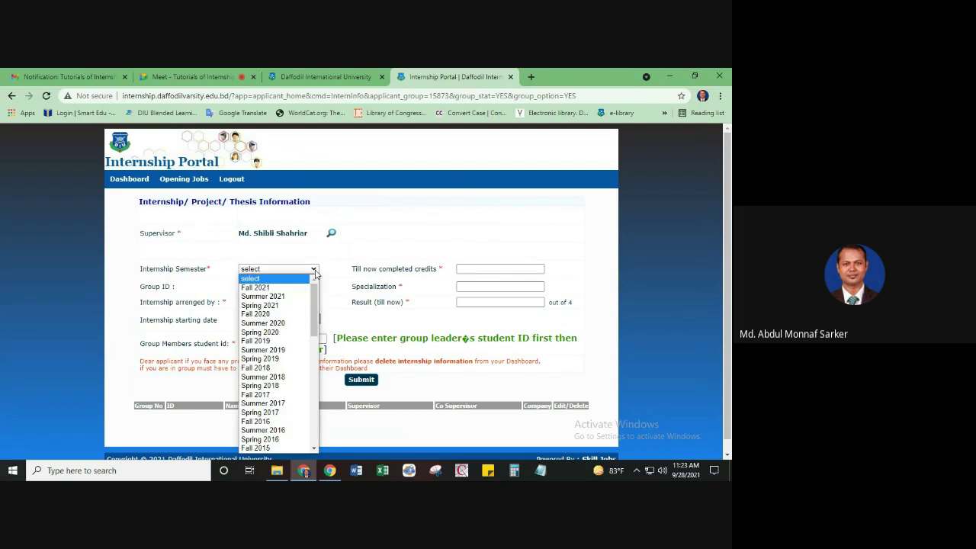
pyautogui.click(271, 306)
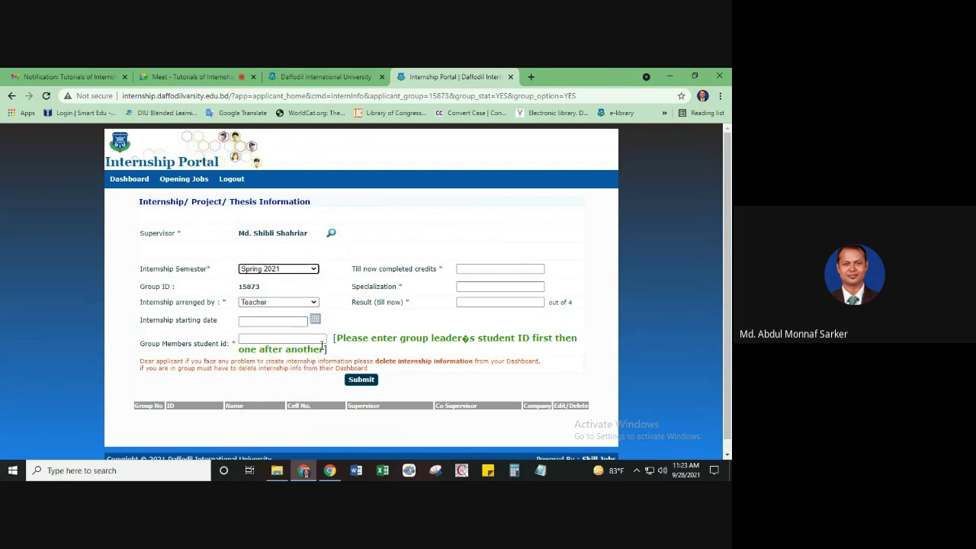
pyautogui.click(315, 321)
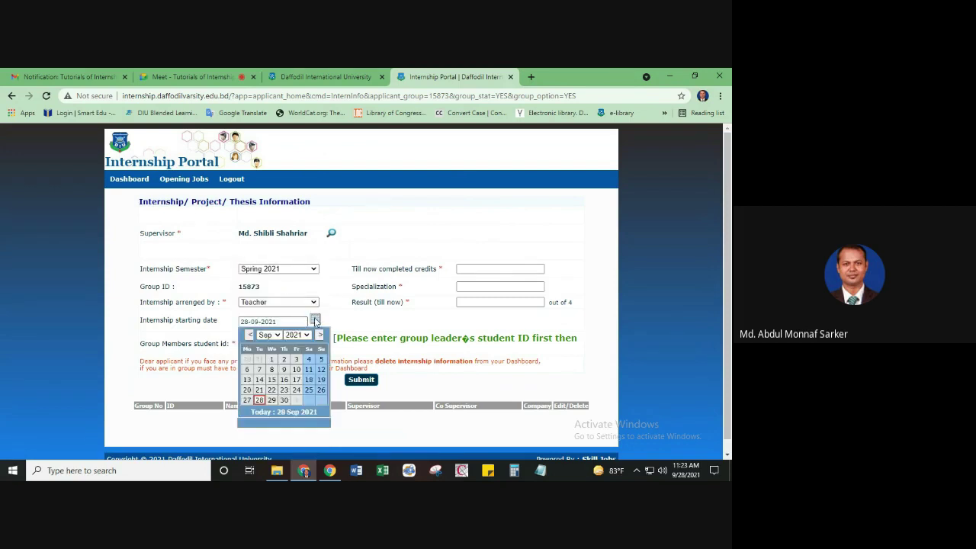
pyautogui.click(278, 335)
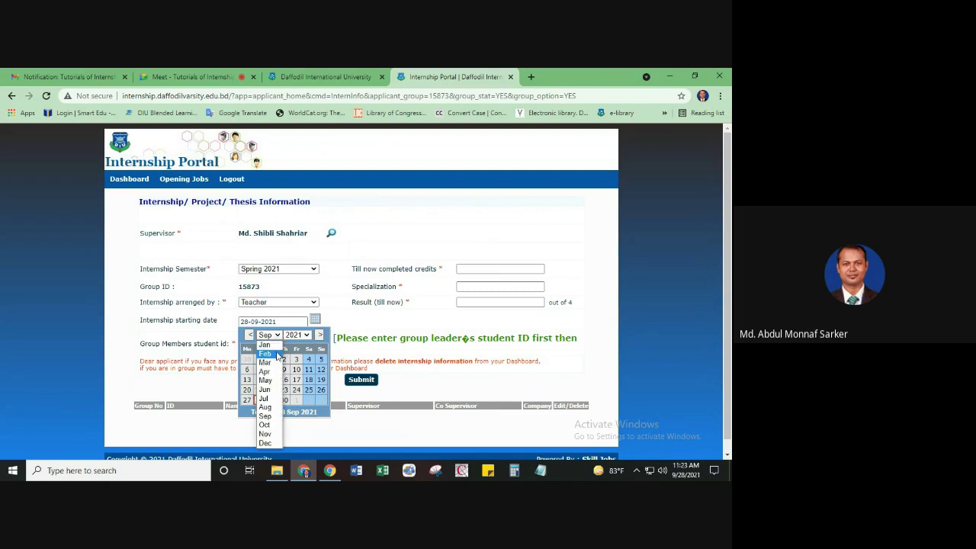
pyautogui.click(273, 347)
pyautogui.click(309, 360)
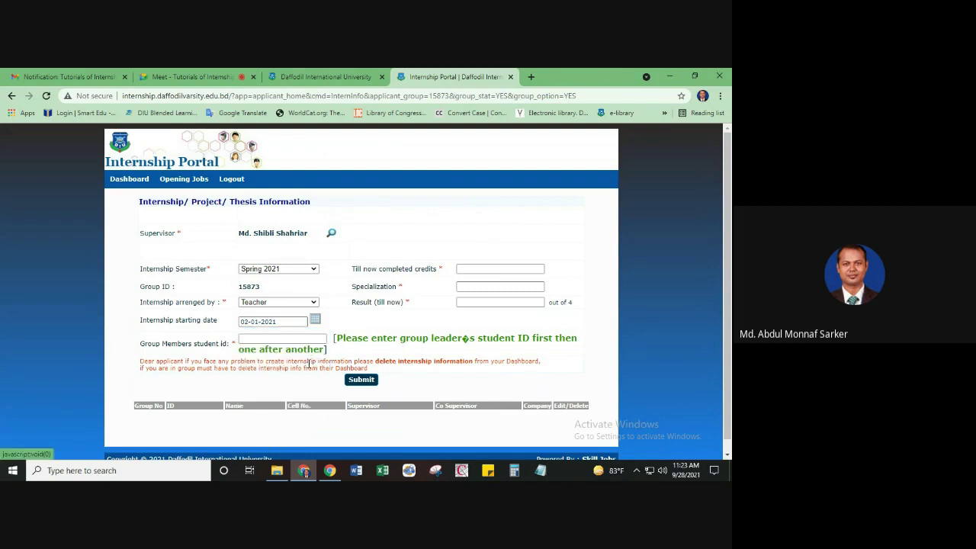
pyautogui.scroll(-1, 384, 313)
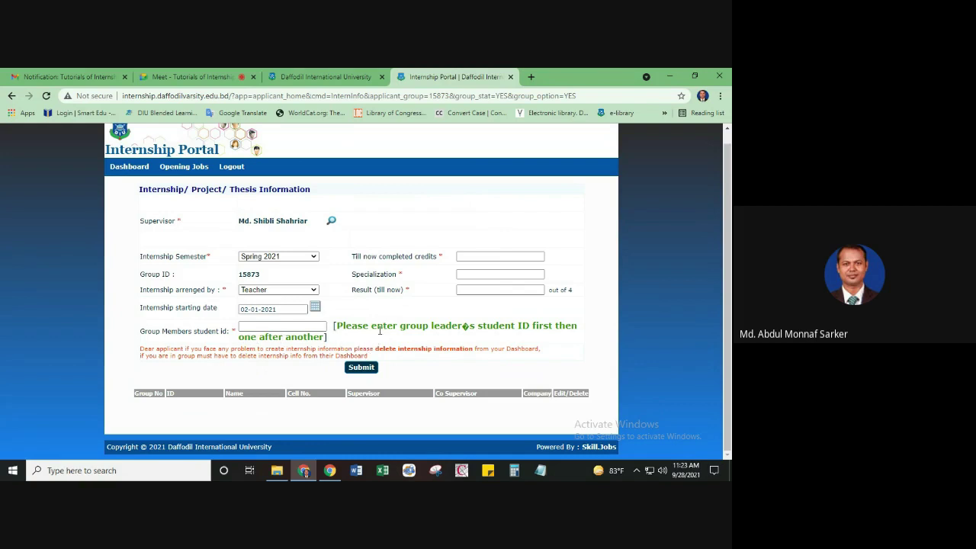
pyautogui.click(253, 328)
pyautogui.click(270, 326)
pyautogui.click(270, 326)
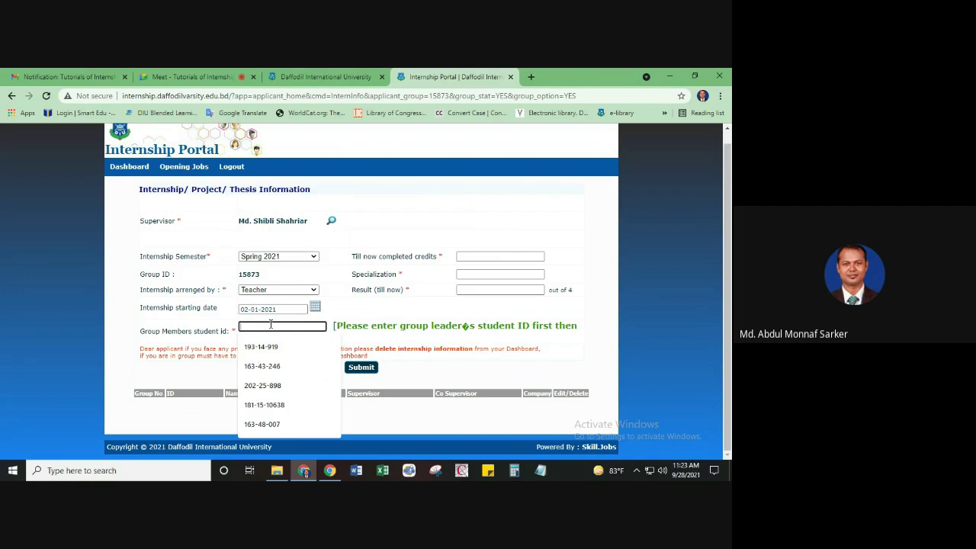
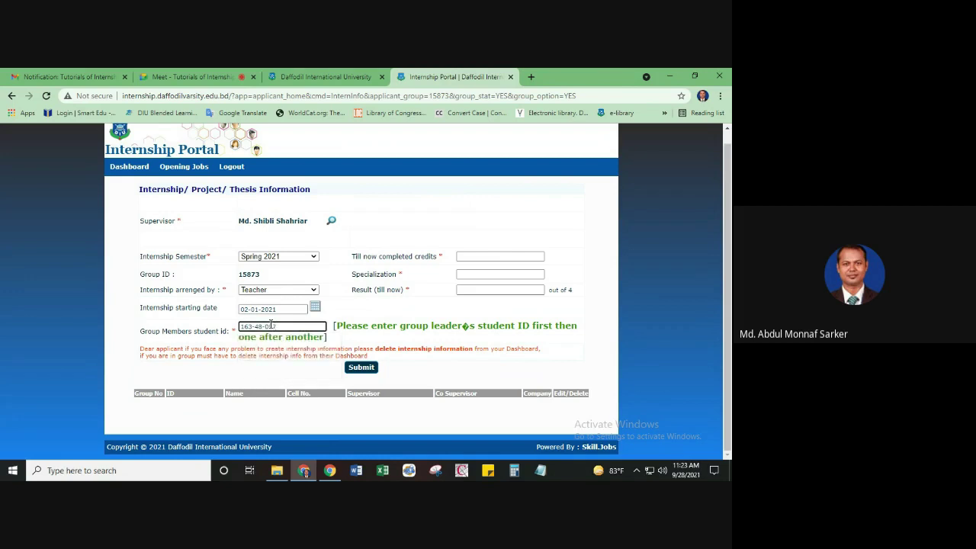
# Fill in 36 credits, specialization PGD in ISLM and result 3.50, then save
pyautogui.click(476, 255)
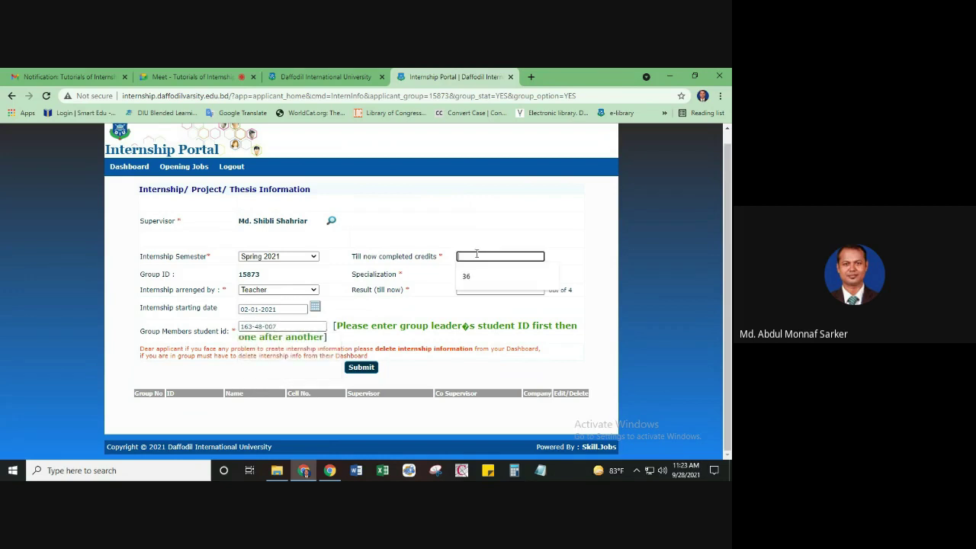
pyautogui.click(479, 278)
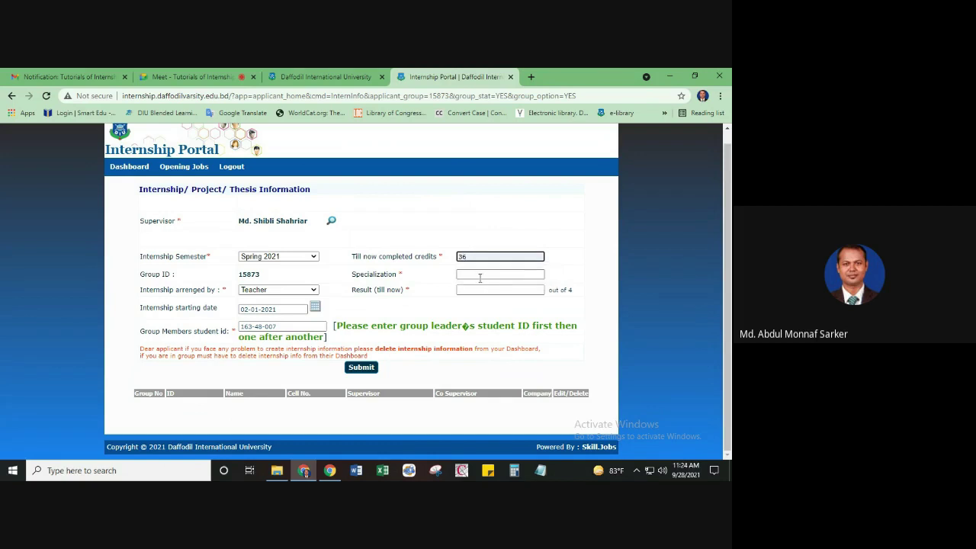
pyautogui.click(489, 273)
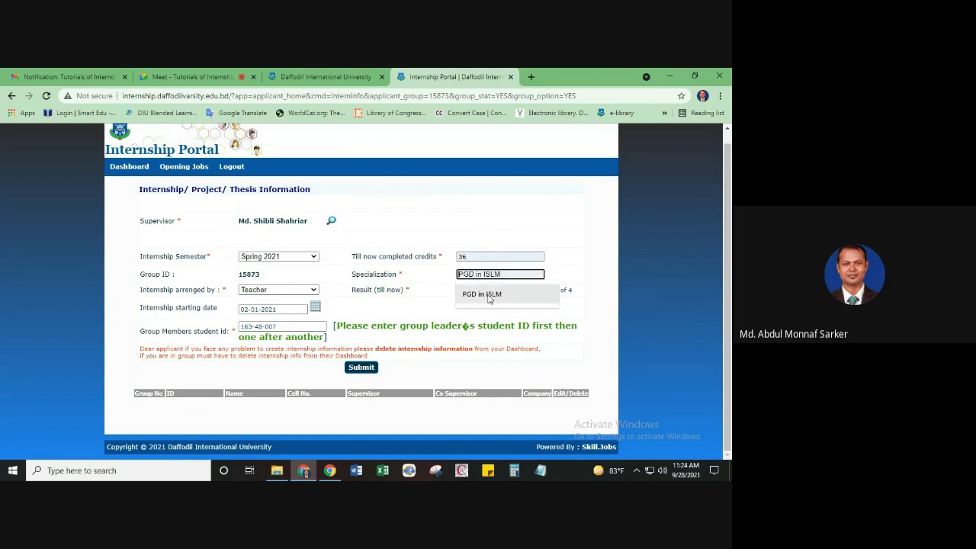
pyautogui.click(489, 294)
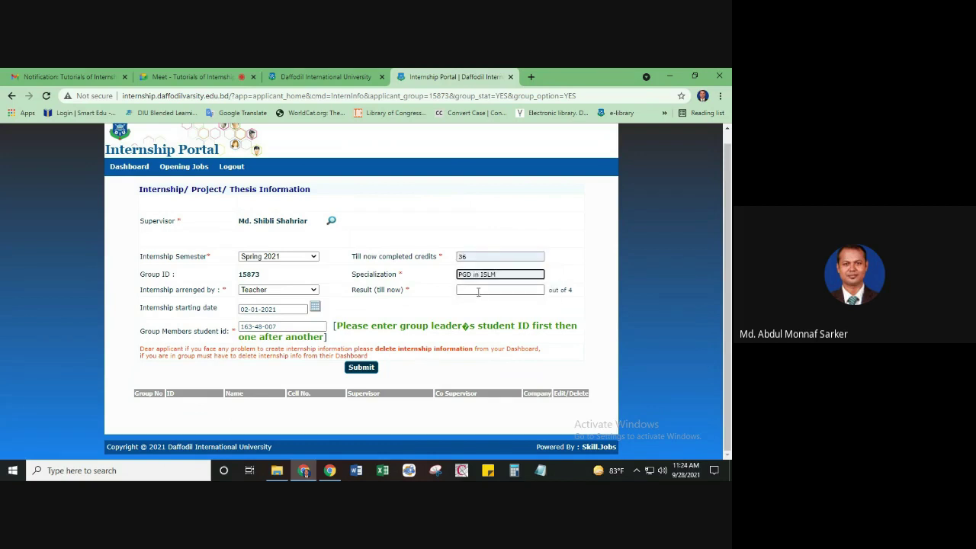
pyautogui.click(478, 292)
pyautogui.click(472, 312)
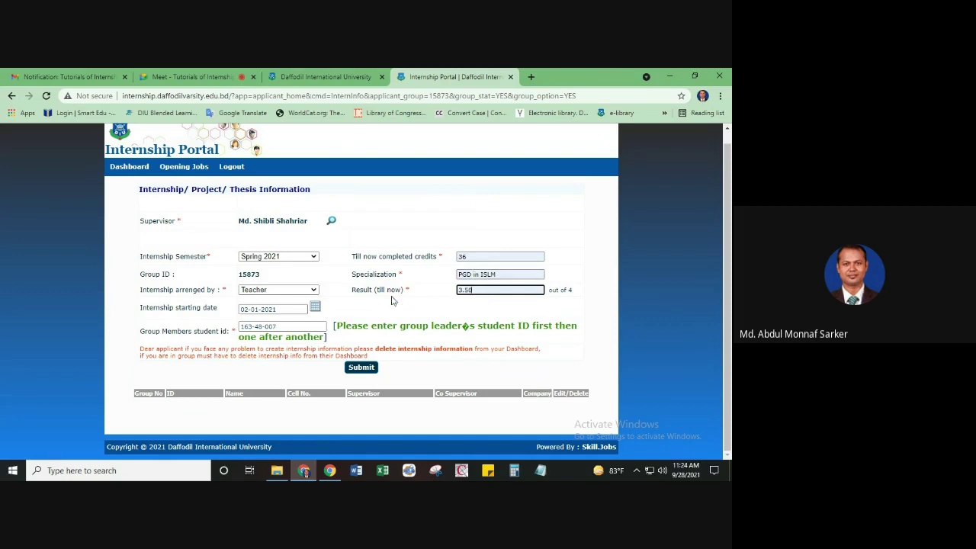
pyautogui.click(362, 369)
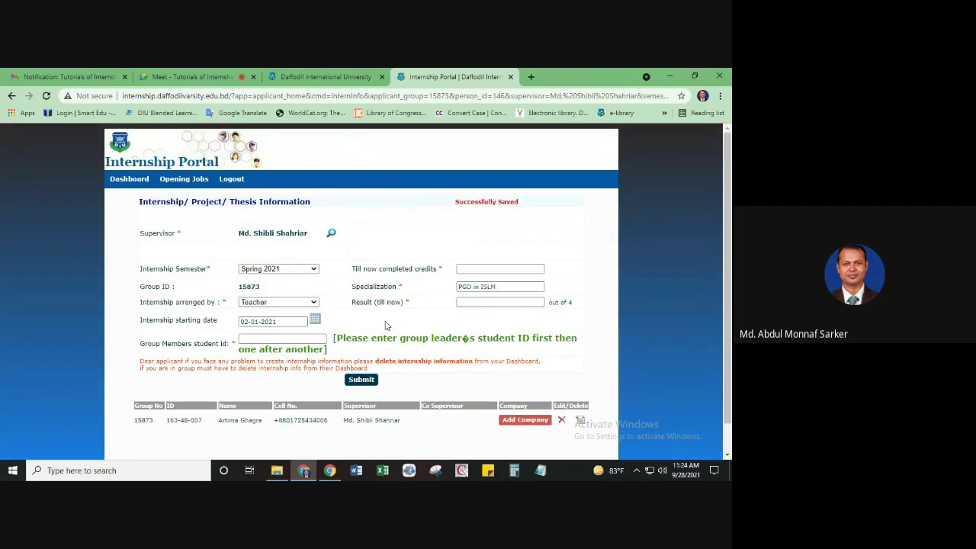
pyautogui.scroll(-1, 389, 326)
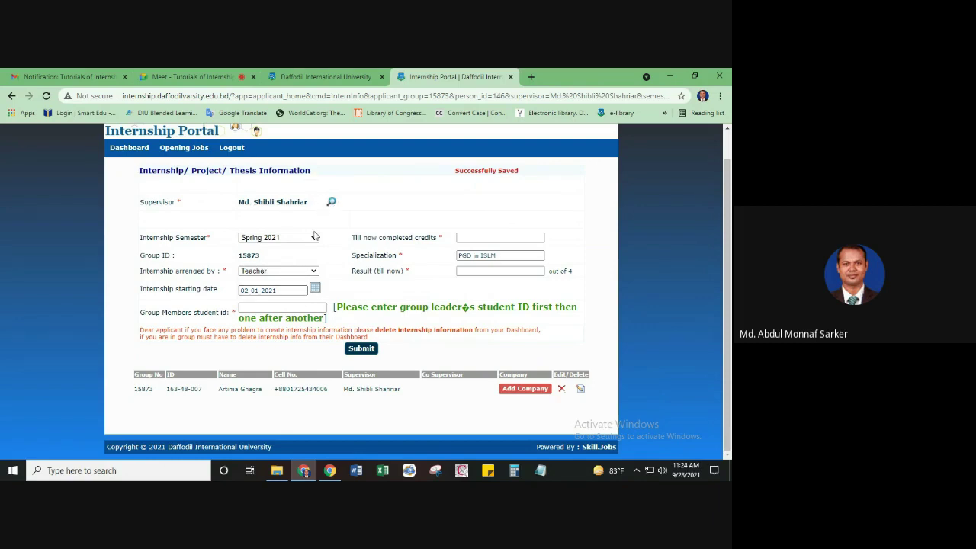
pyautogui.click(245, 308)
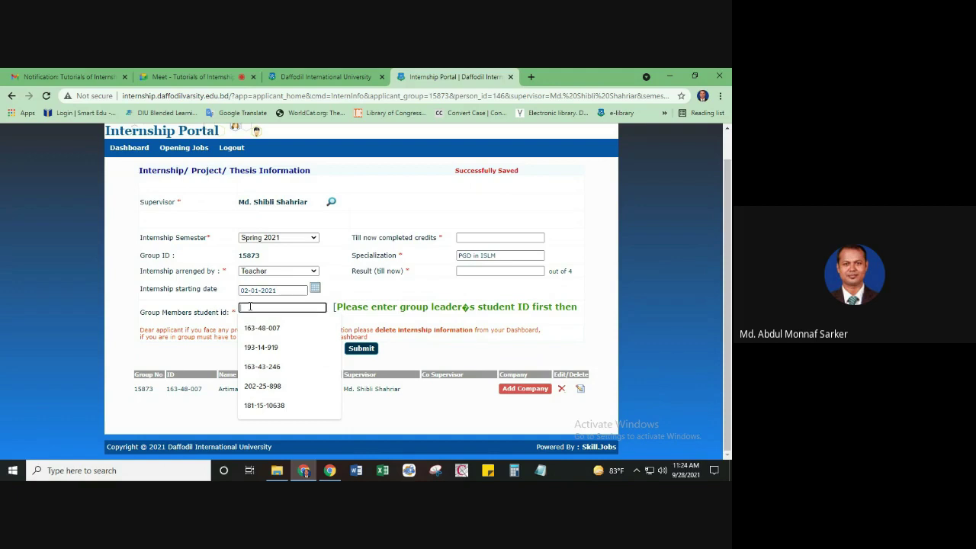
pyautogui.write('16')
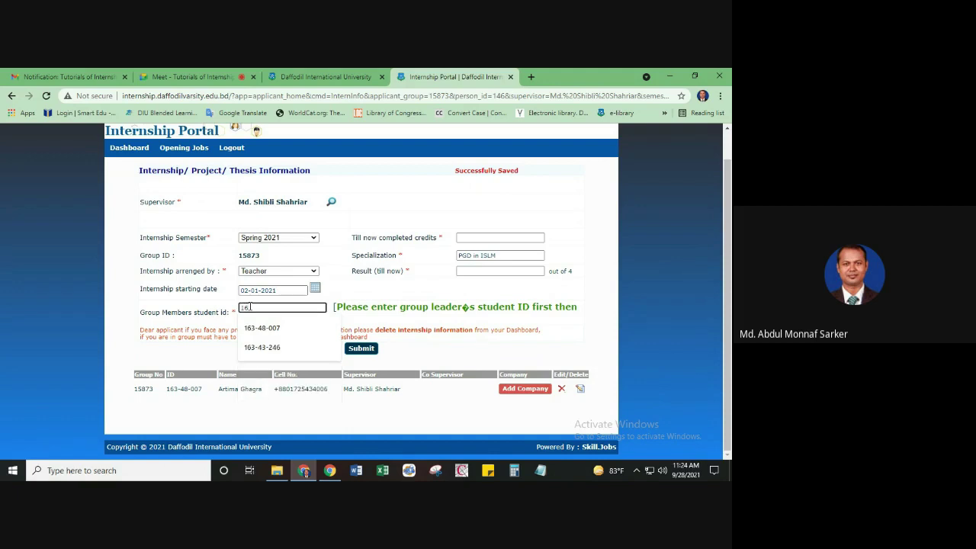
pyautogui.write('3-48-008')
pyautogui.scroll(1, 297, 338)
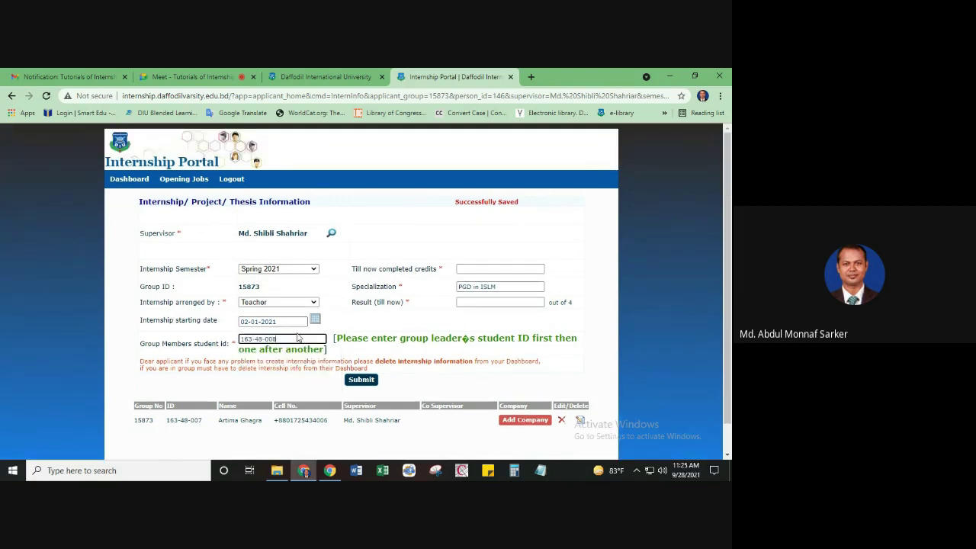
pyautogui.press('BackSpace')
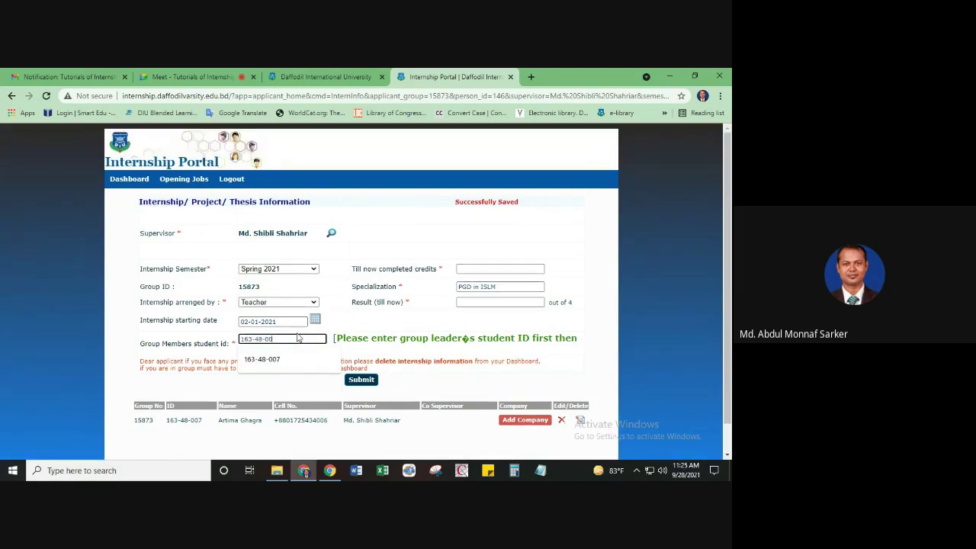
pyautogui.write('4')
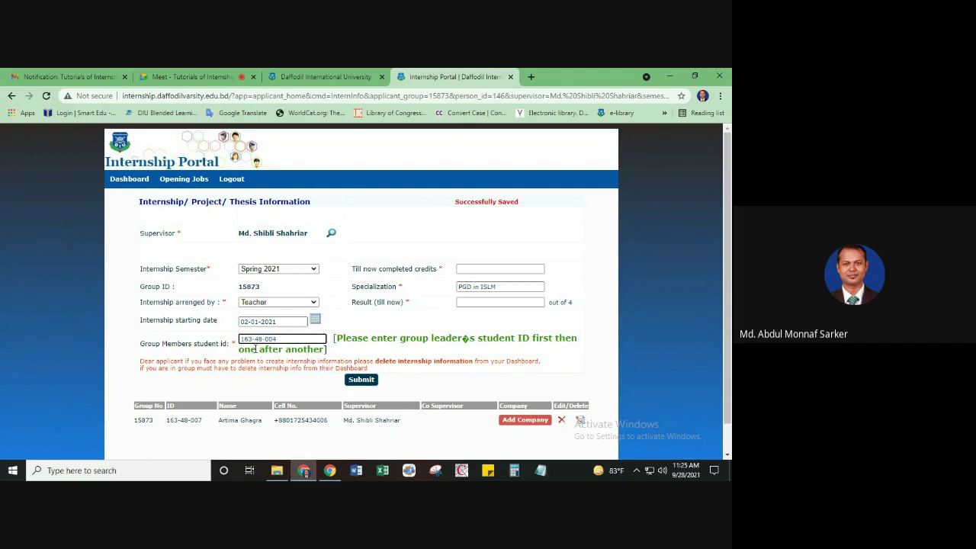
pyautogui.press('BackSpace')
pyautogui.write('2')
pyautogui.press('BackSpace')
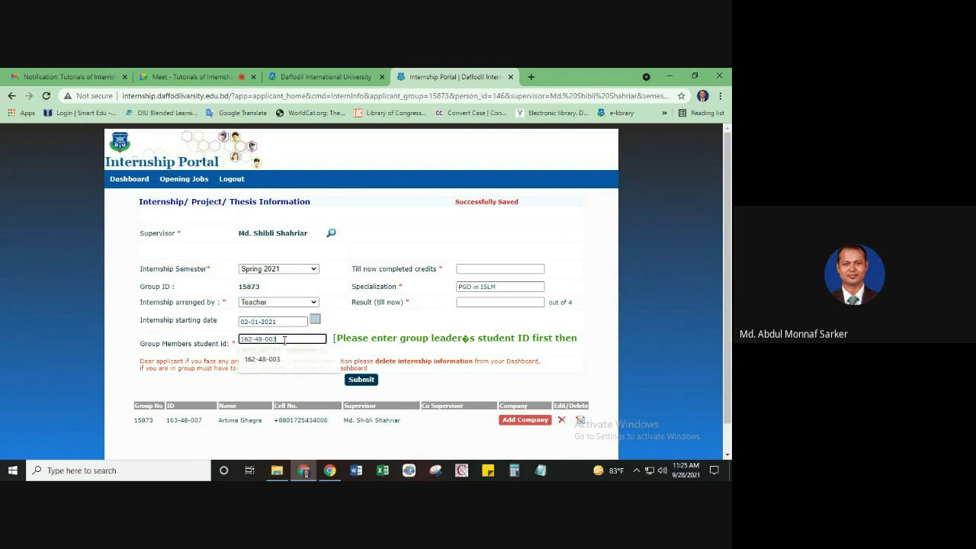
pyautogui.write('3')
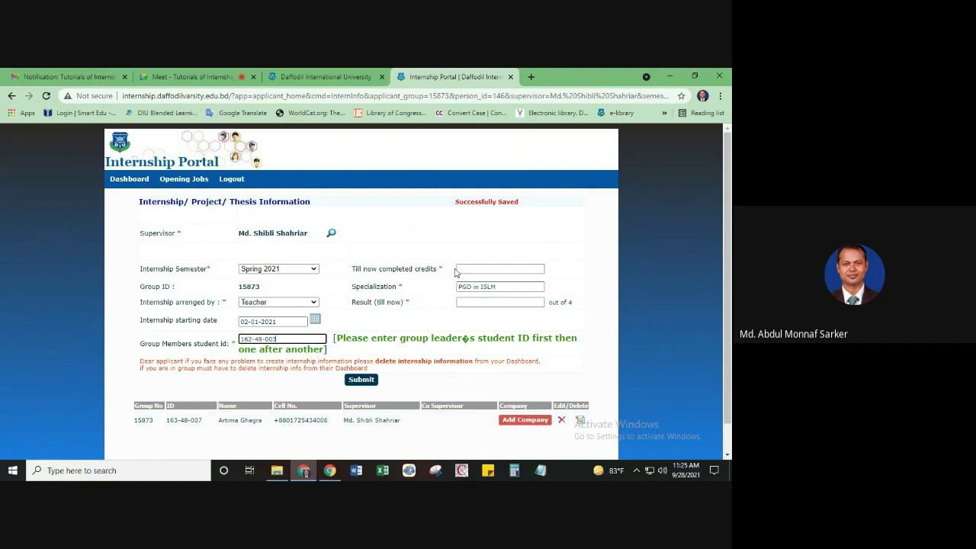
# Fill in 36 completed credits and a 3.79 result, then submit the member entry
pyautogui.click(479, 267)
pyautogui.click(473, 286)
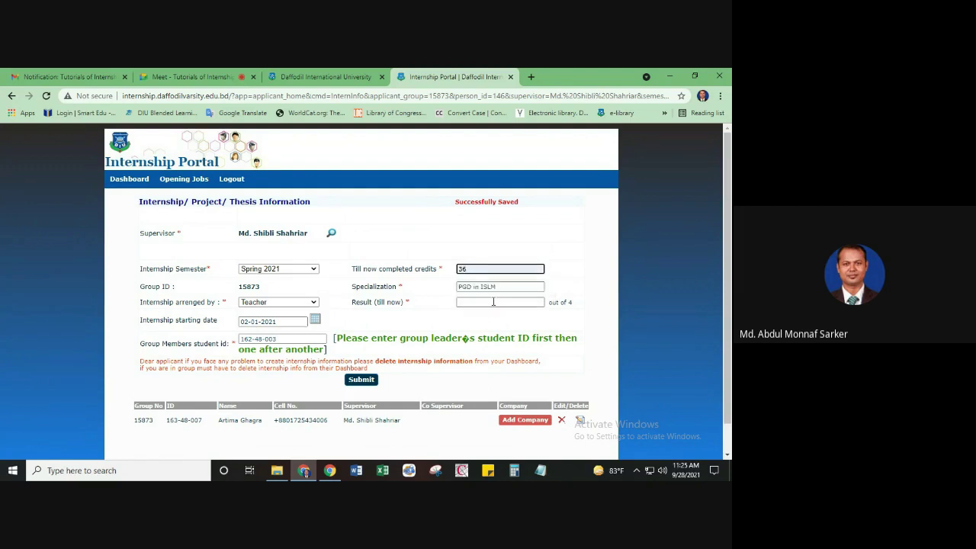
pyautogui.click(493, 302)
pyautogui.click(470, 342)
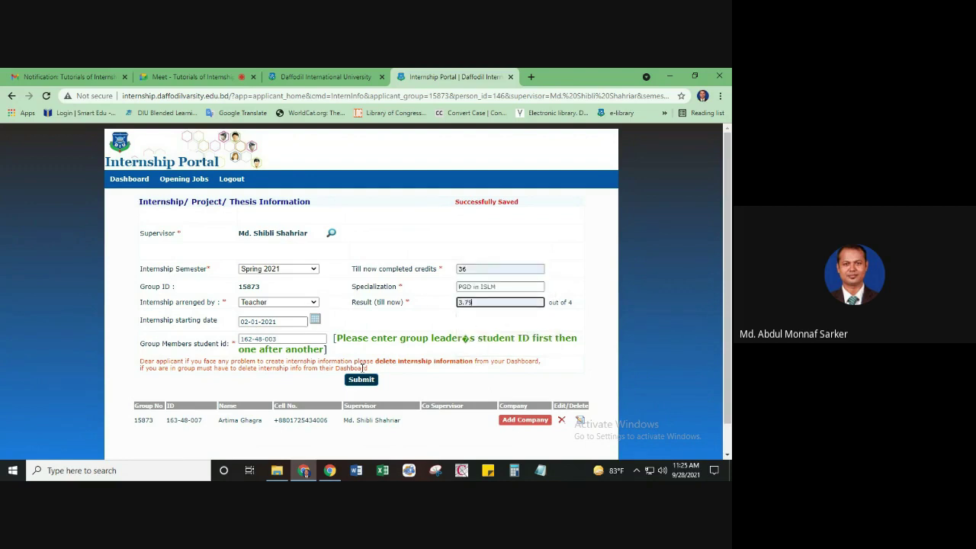
pyautogui.scroll(-1, 425, 294)
pyautogui.click(362, 348)
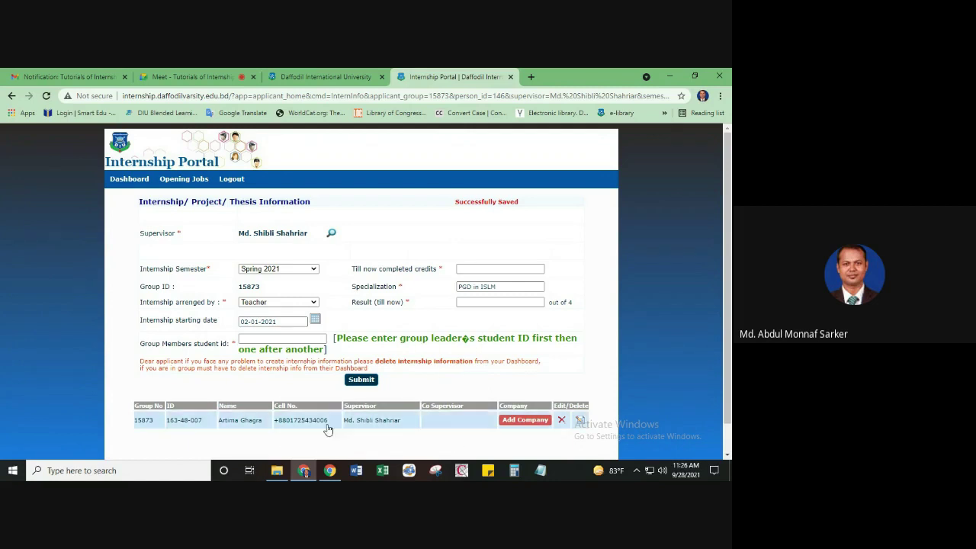
pyautogui.click(261, 338)
pyautogui.write('163-48-00')
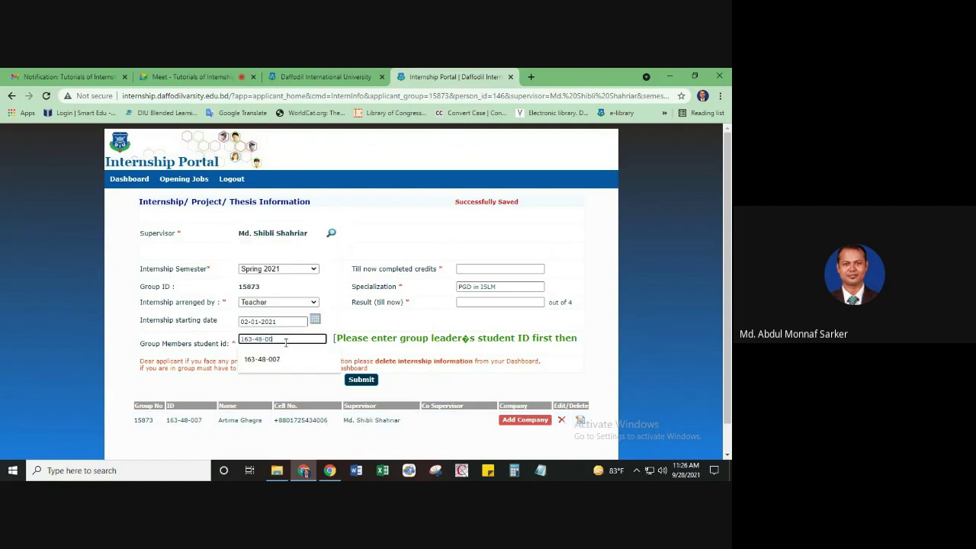
pyautogui.write('8')
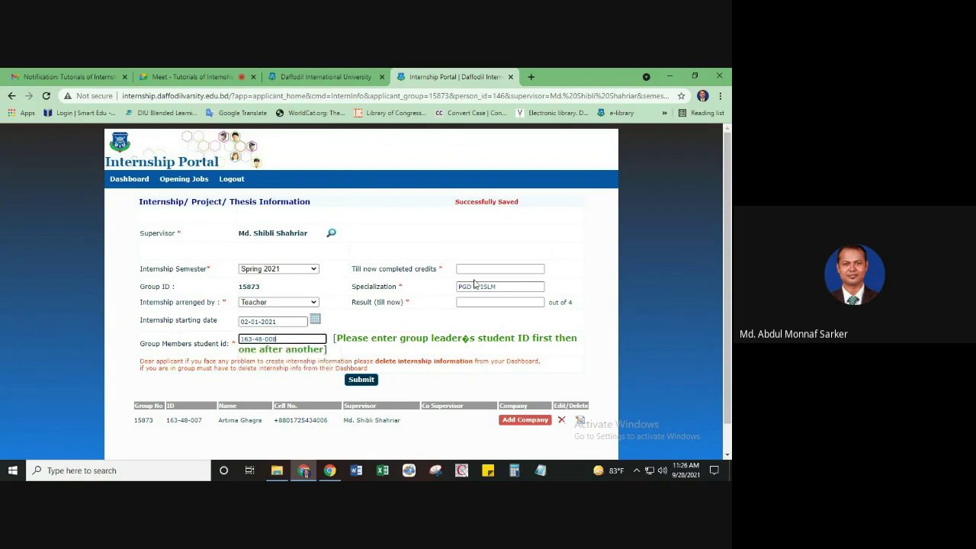
pyautogui.click(474, 270)
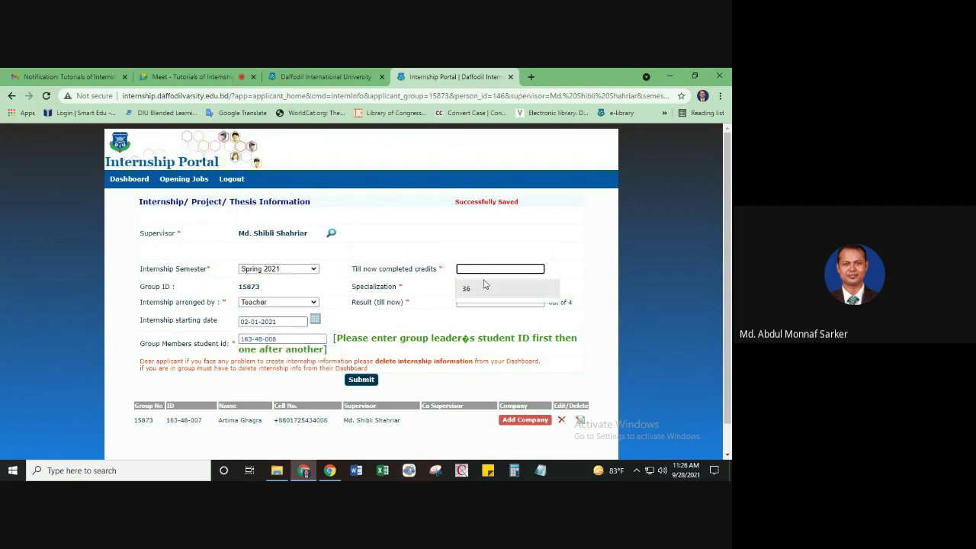
pyautogui.click(467, 289)
pyautogui.click(482, 302)
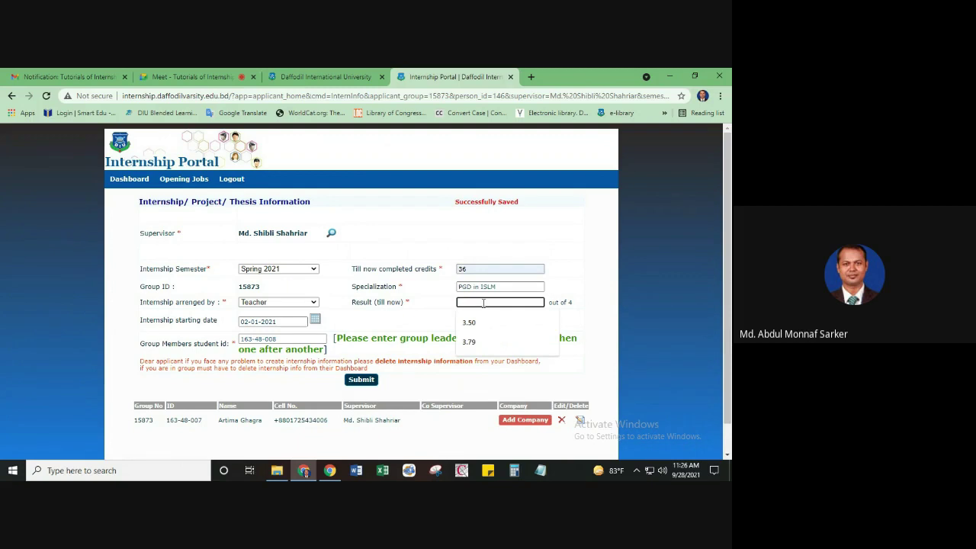
pyautogui.click(483, 324)
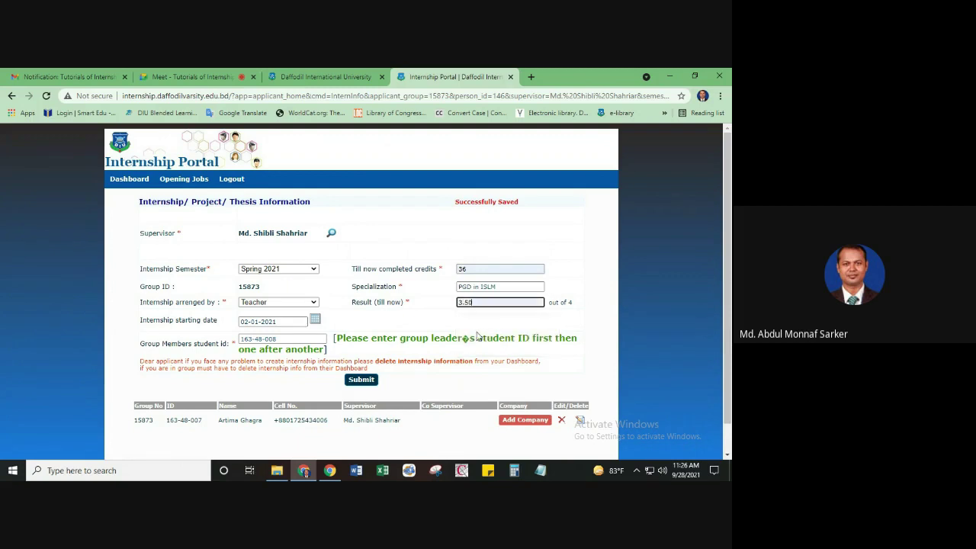
pyautogui.click(359, 384)
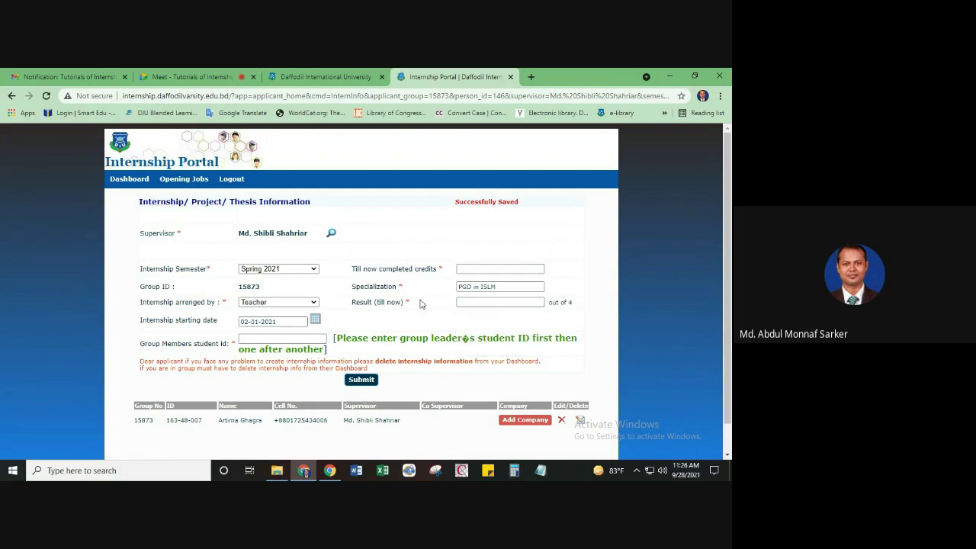
pyautogui.scroll(-1, 423, 301)
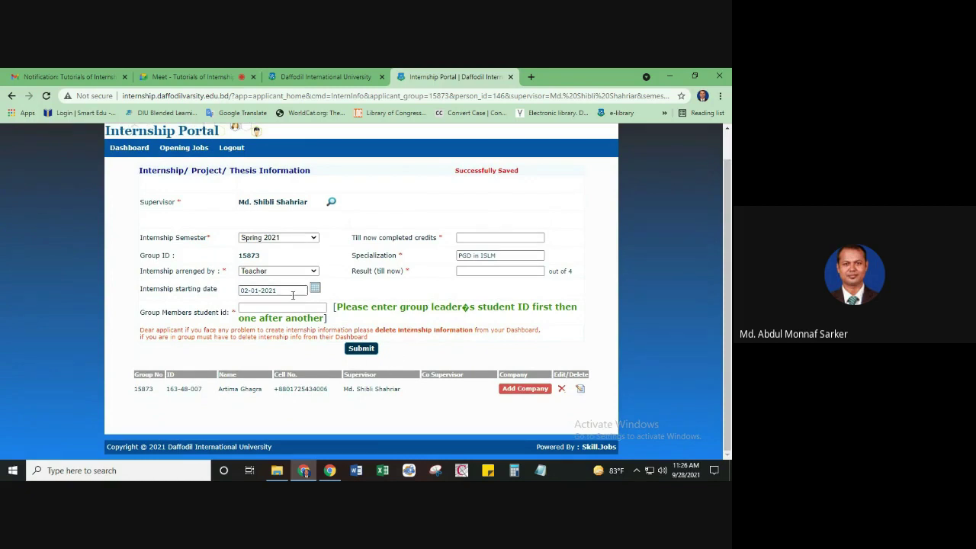
pyautogui.click(267, 305)
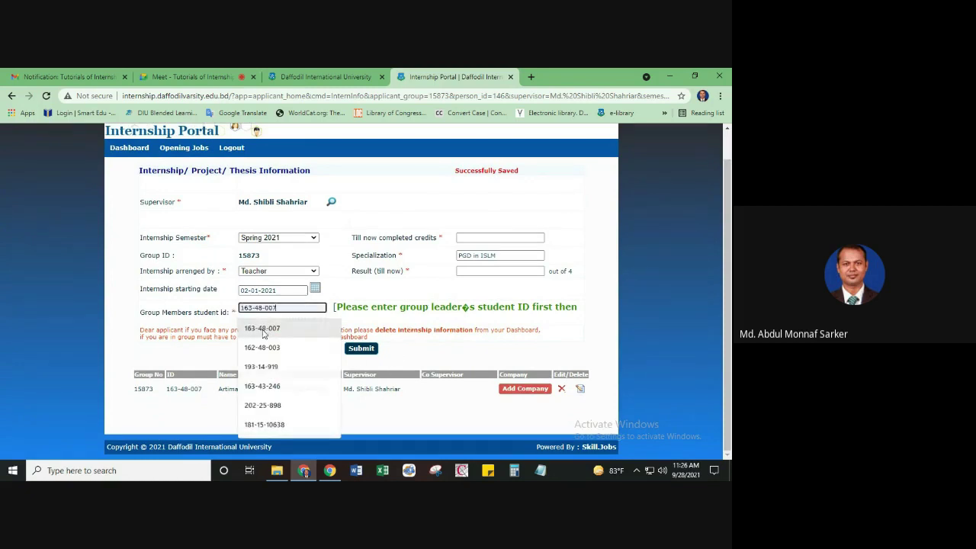
pyautogui.click(263, 328)
pyautogui.press('BackSpace')
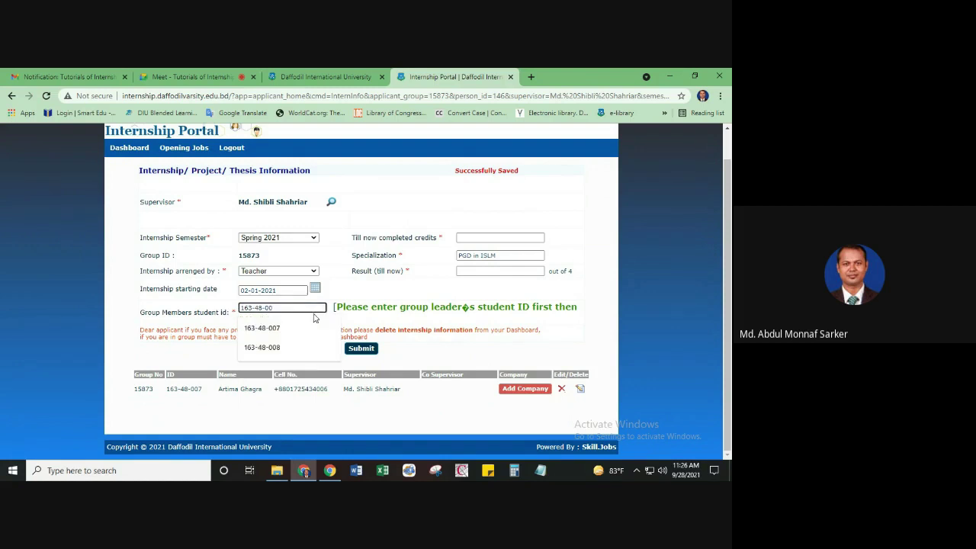
pyautogui.write('9')
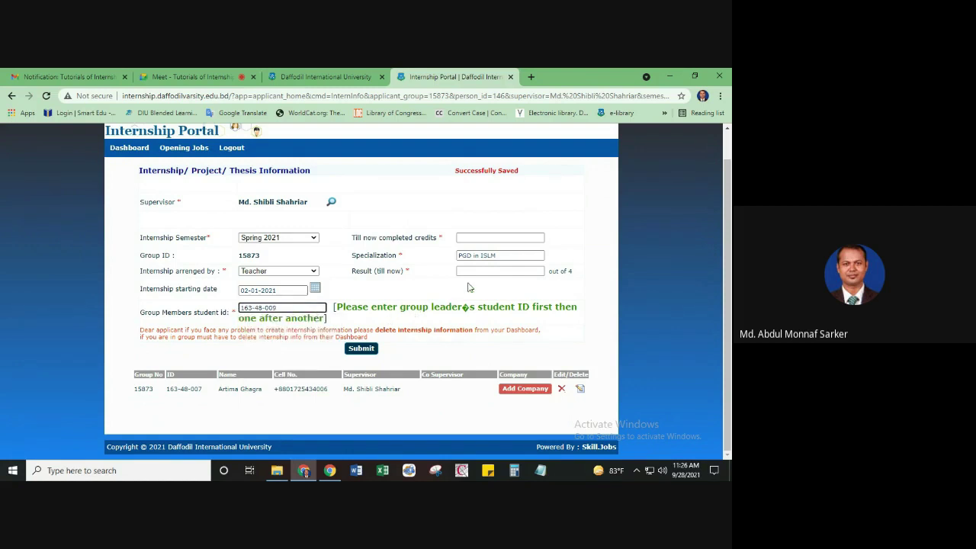
pyautogui.click(253, 309)
pyautogui.press('BackSpace')
pyautogui.write('3')
pyautogui.click(482, 237)
pyautogui.write('36')
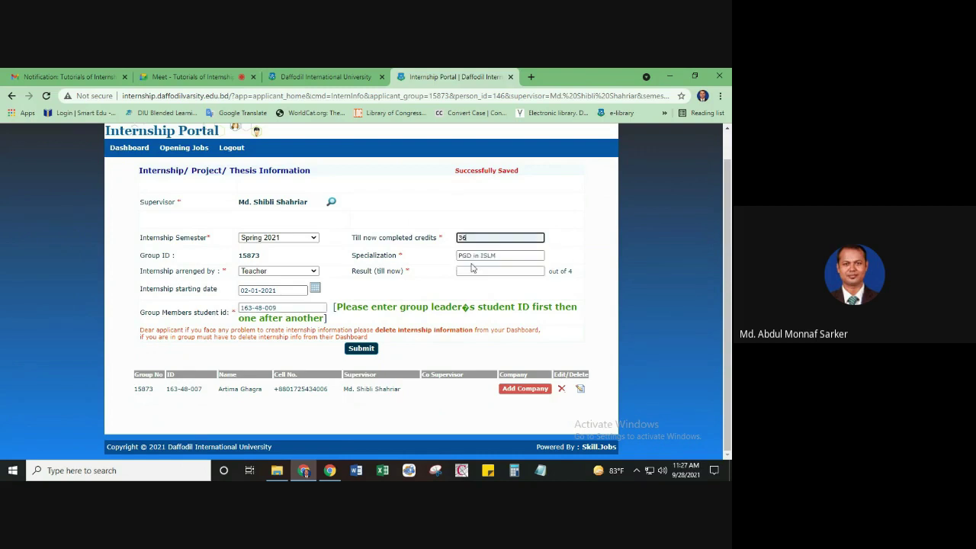
pyautogui.click(473, 270)
pyautogui.click(470, 299)
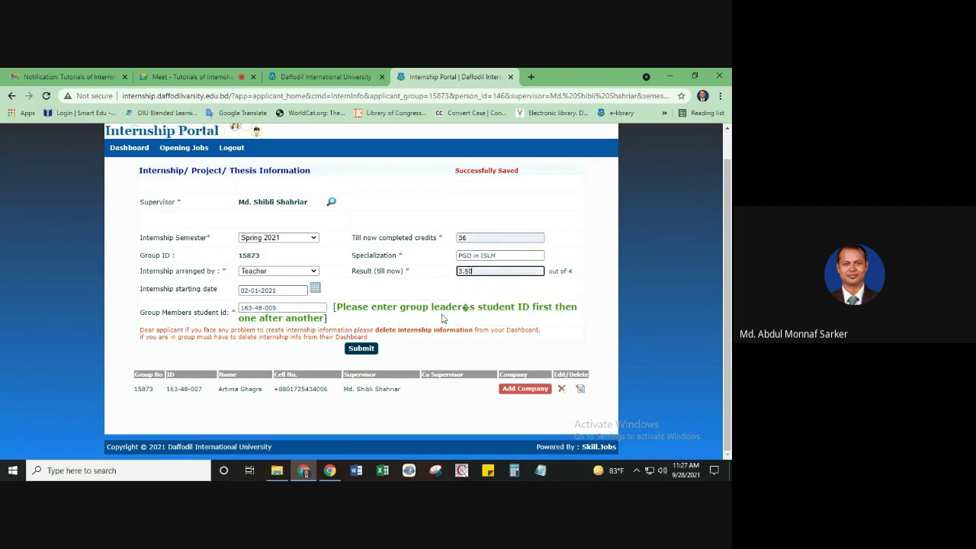
pyautogui.click(362, 350)
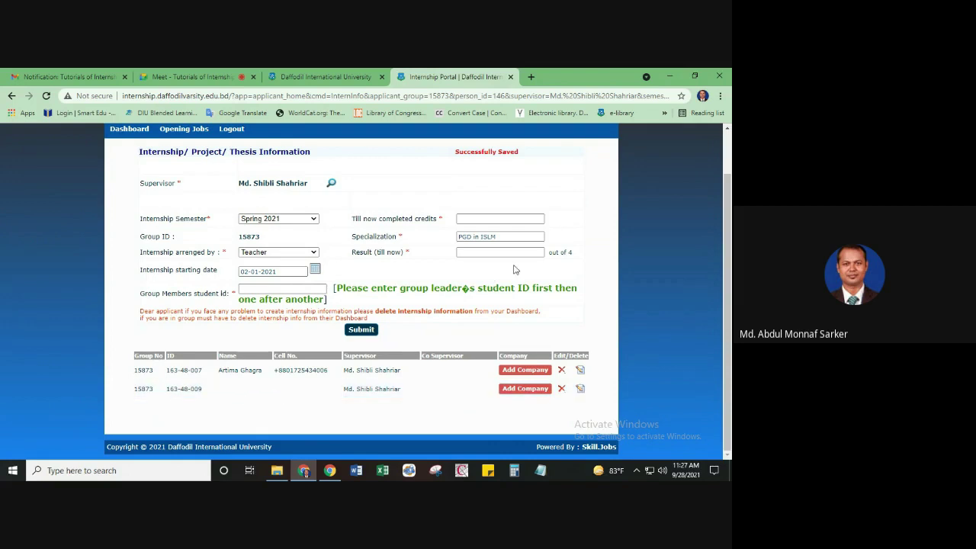
# Type a member ID and autofill 36 completed credits and a 3.79 result
pyautogui.click(265, 289)
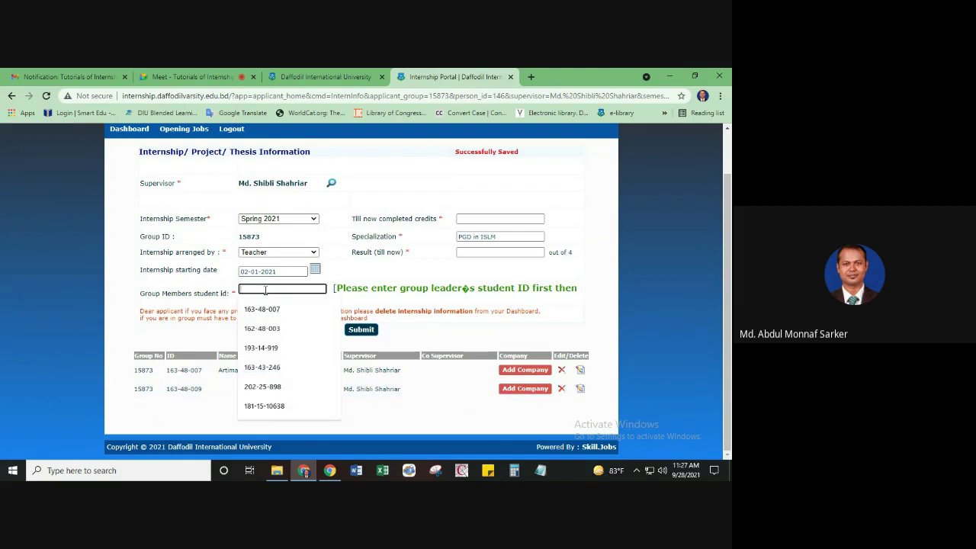
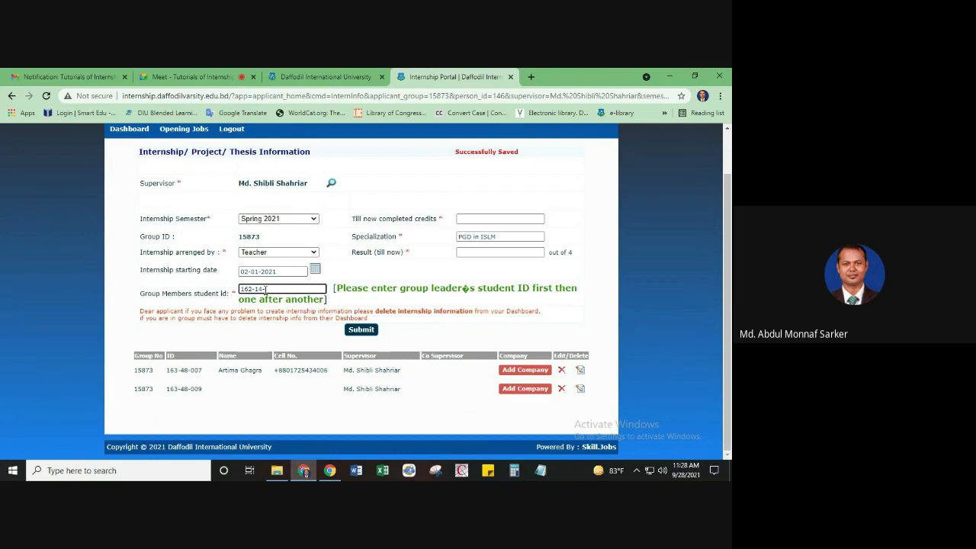
pyautogui.click(472, 221)
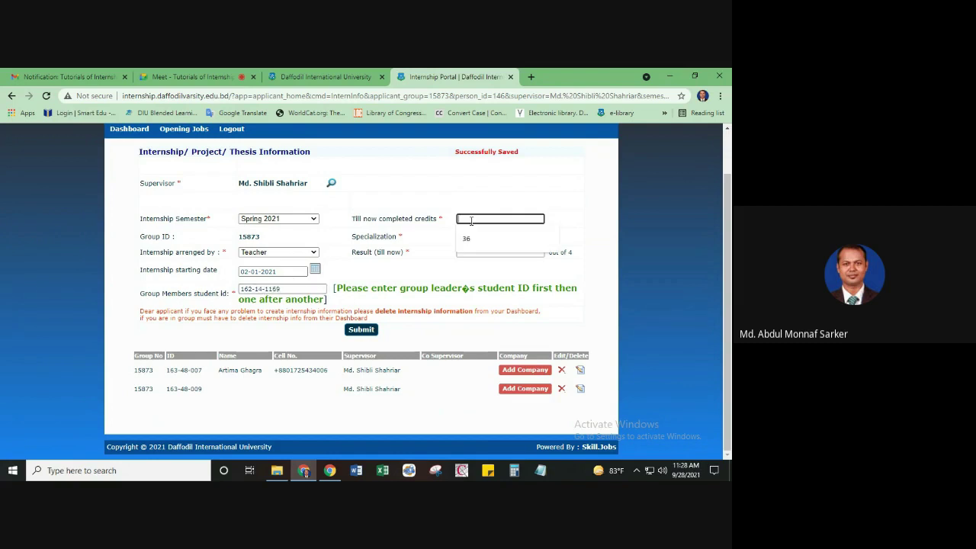
pyautogui.click(469, 234)
pyautogui.click(472, 252)
pyautogui.click(469, 291)
pyautogui.click(299, 291)
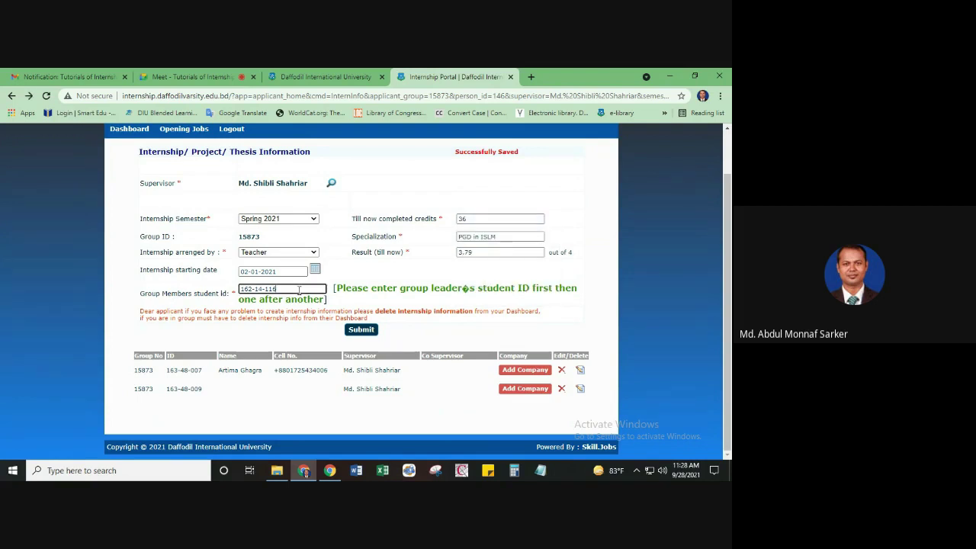
pyautogui.press('BackSpace')
pyautogui.press('BackSpace')
pyautogui.press('BackSpace')
pyautogui.press('BackSpace')
pyautogui.write('769')
pyautogui.moveTo(282, 289); pyautogui.dragTo(237, 290)
pyautogui.press('BackSpace')
pyautogui.write('1')
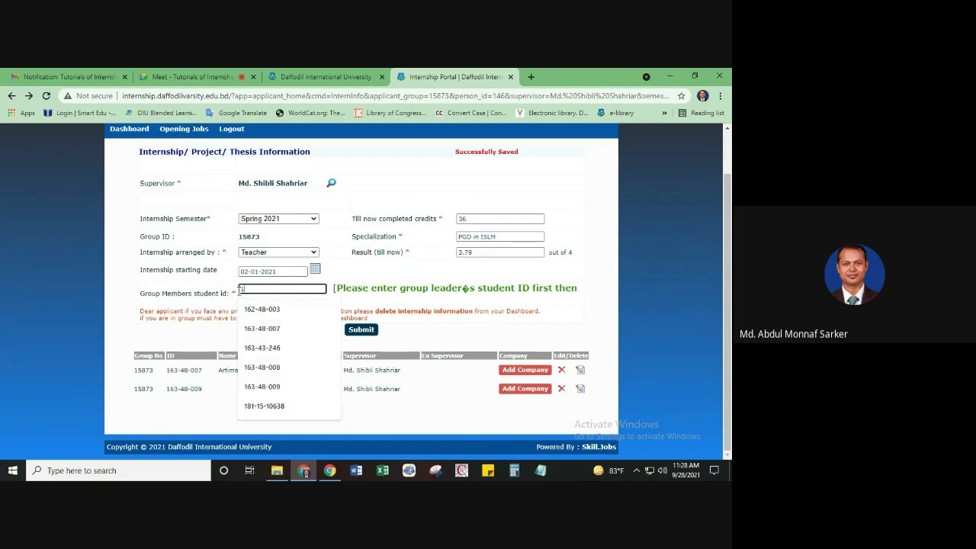
pyautogui.write('62-48-003')
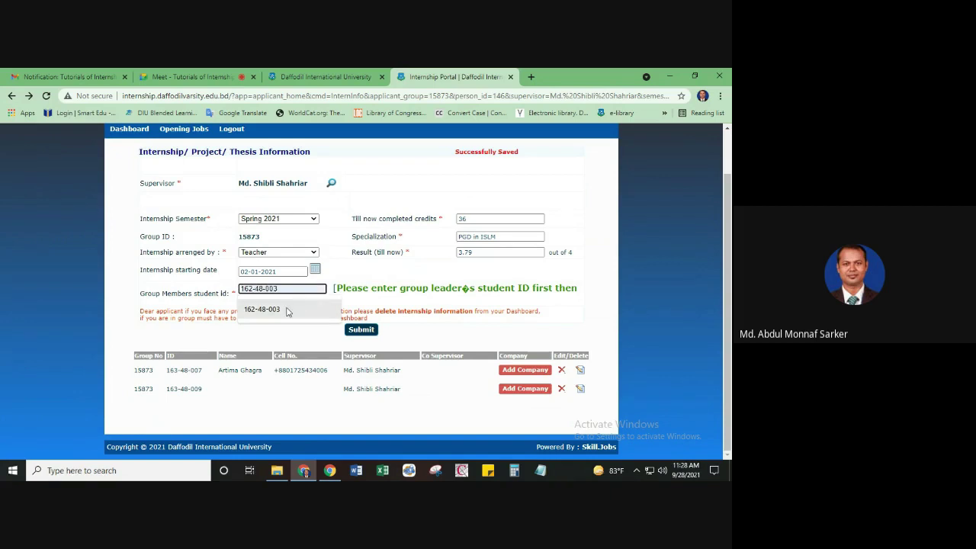
pyautogui.click(287, 310)
pyautogui.press('BackSpace')
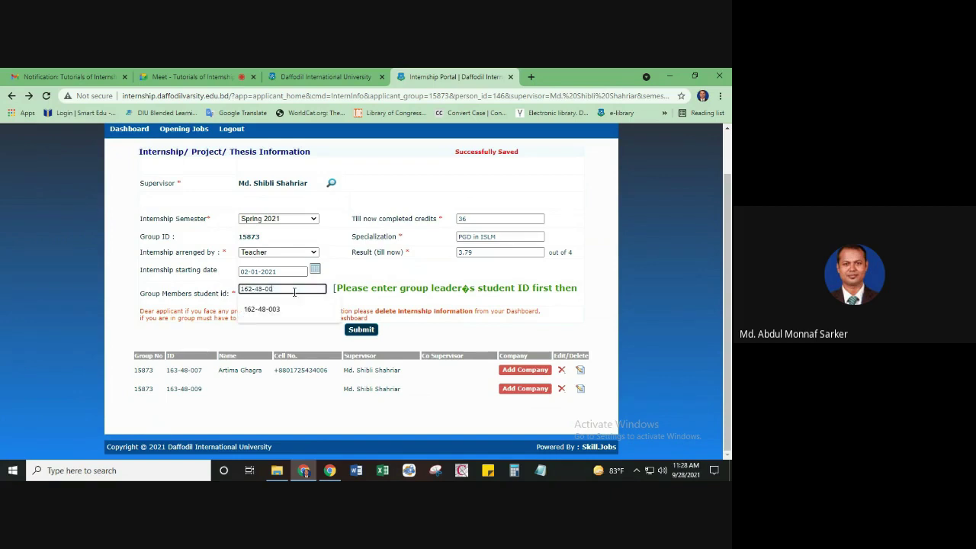
pyautogui.press('BackSpace')
pyautogui.write('10')
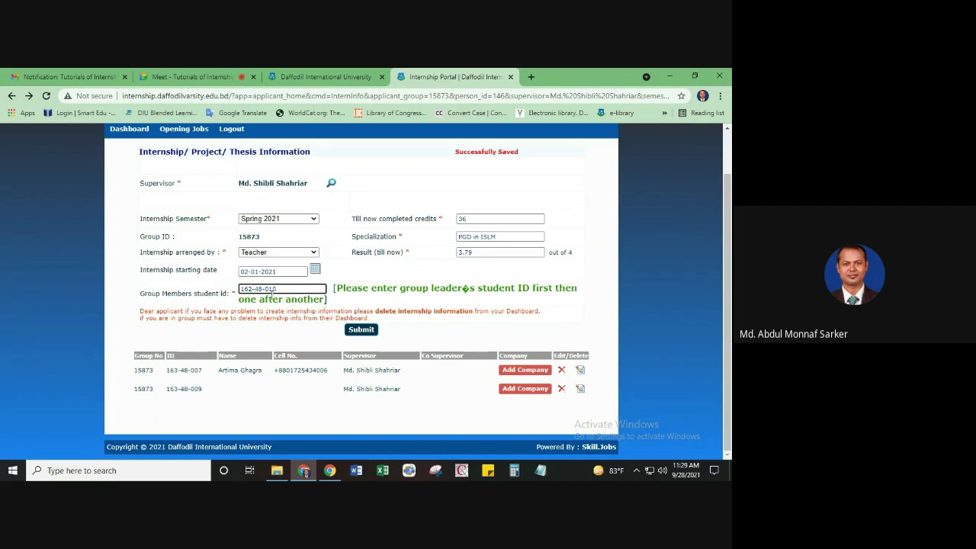
pyautogui.click(253, 287)
pyautogui.press('BackSpace')
pyautogui.write('3')
pyautogui.click(361, 329)
pyautogui.scroll(-2, 407, 316)
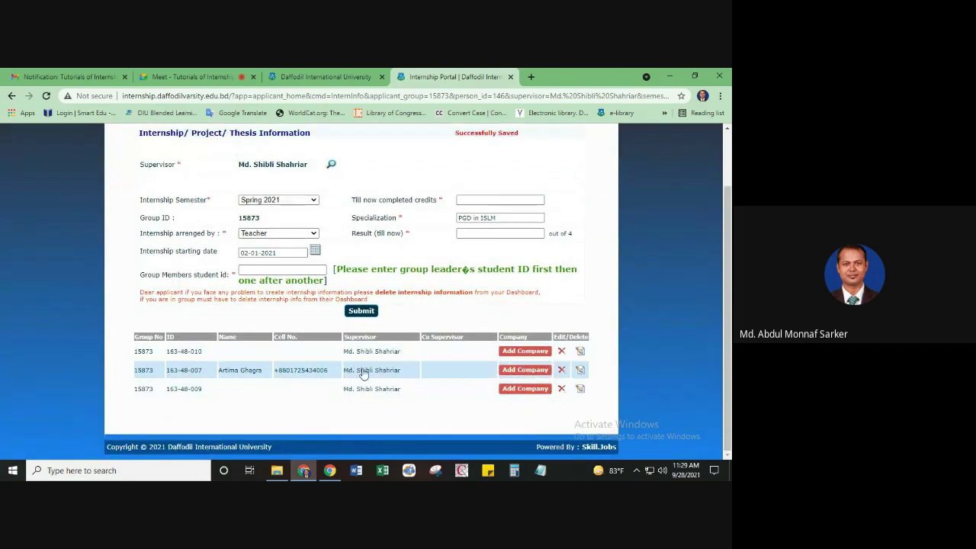
pyautogui.scroll(2, 367, 366)
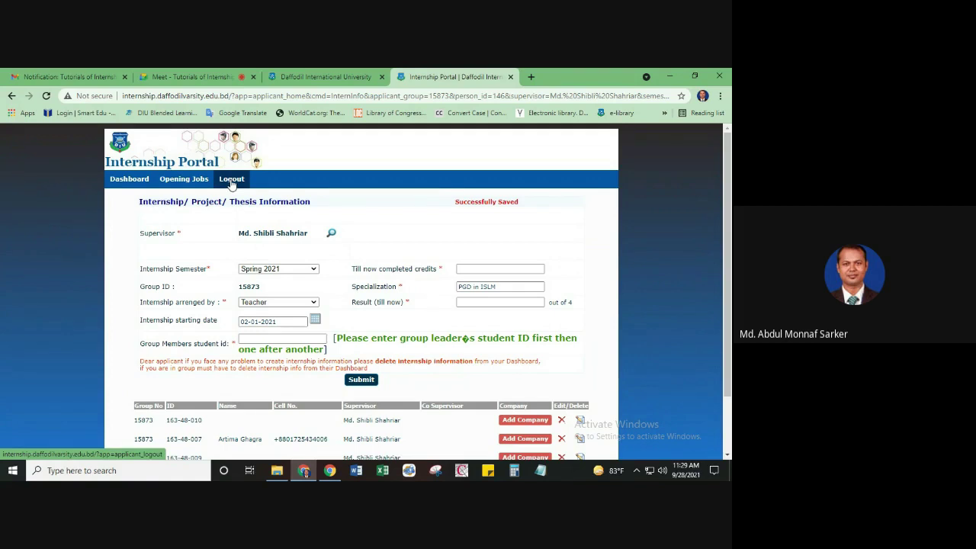
pyautogui.click(231, 183)
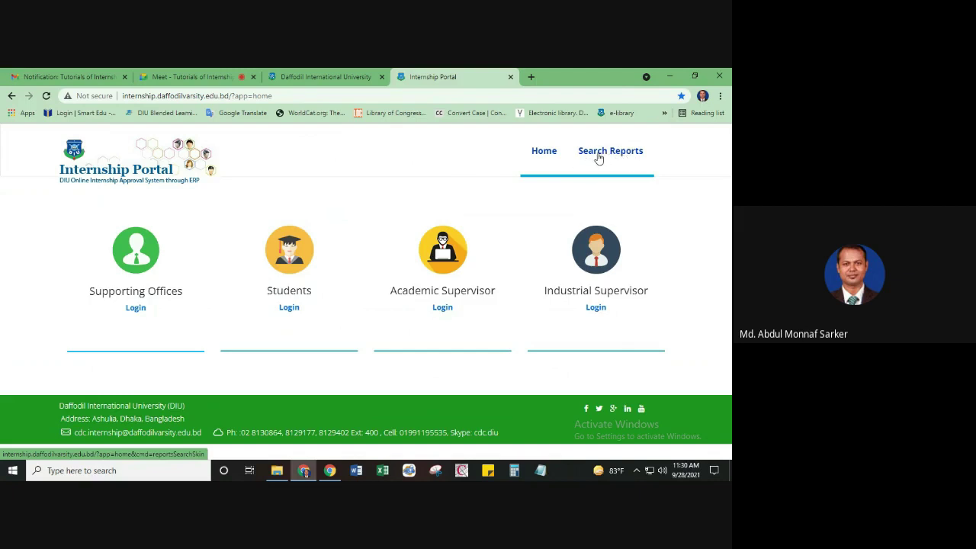
# Run a Search Reports query with Internship as the report type
pyautogui.click(604, 155)
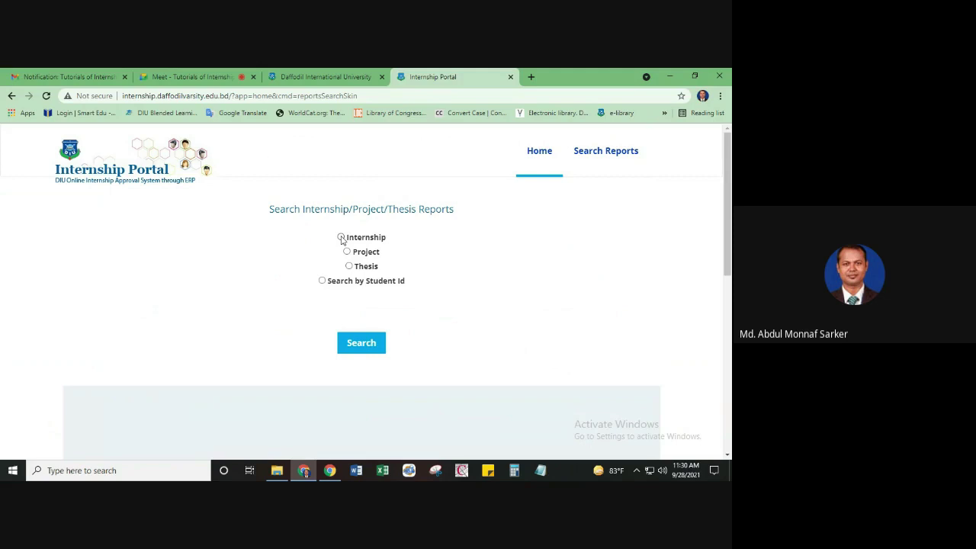
pyautogui.click(341, 238)
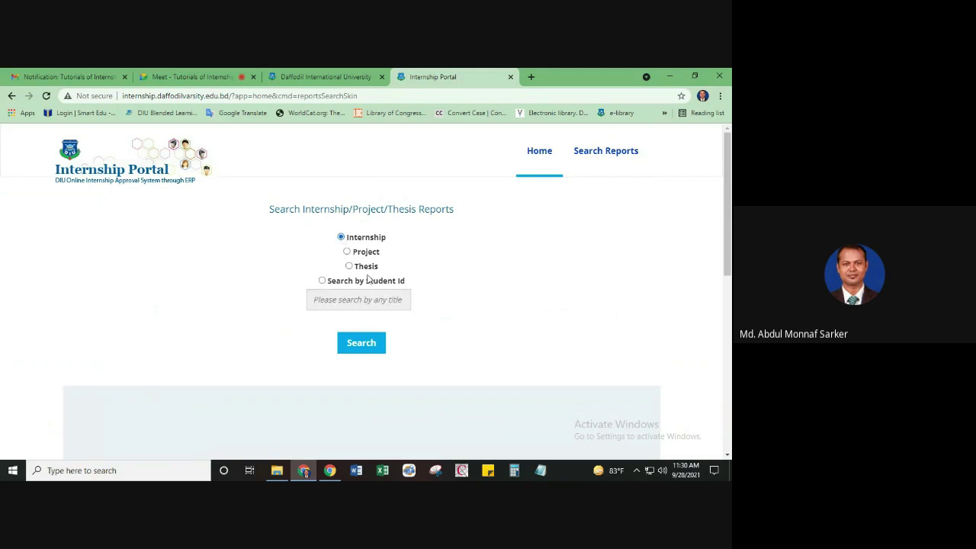
pyautogui.click(363, 348)
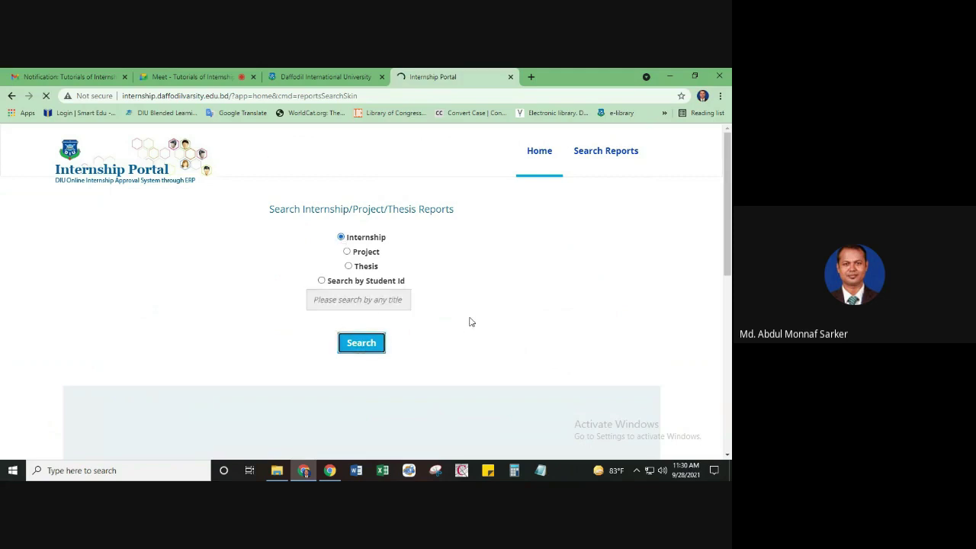